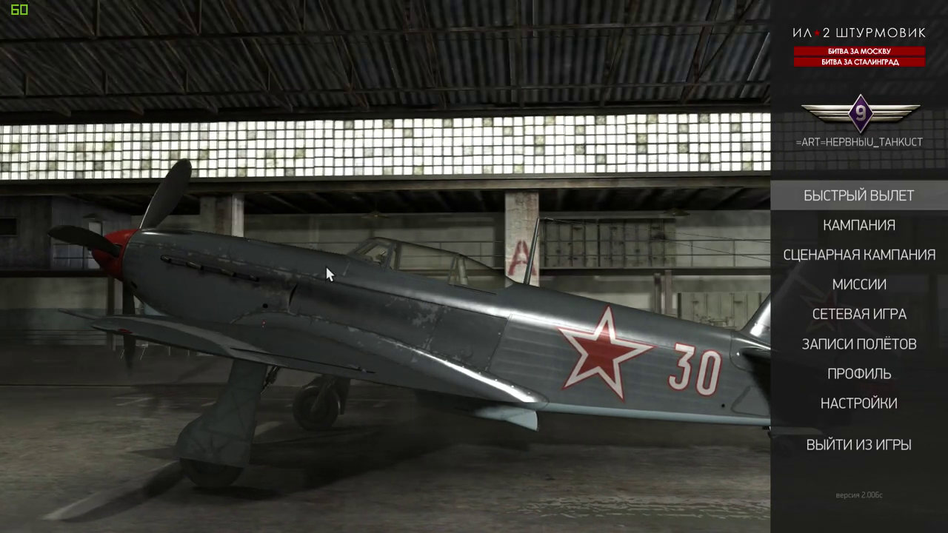
- Switch to the browser, download the Headsoft VJoy driver and run its installer
key(alt+Tab)
key(alt+Tab)
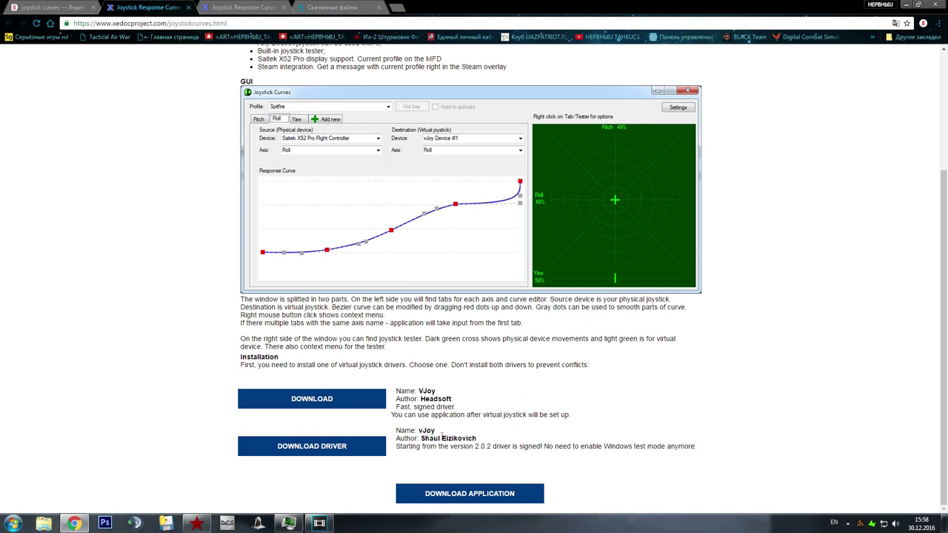
click(309, 401)
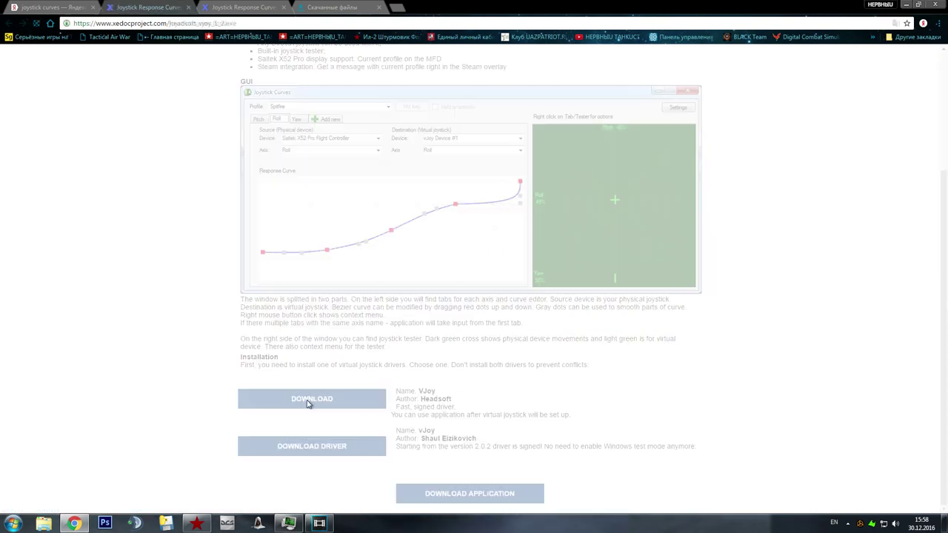
click(45, 501)
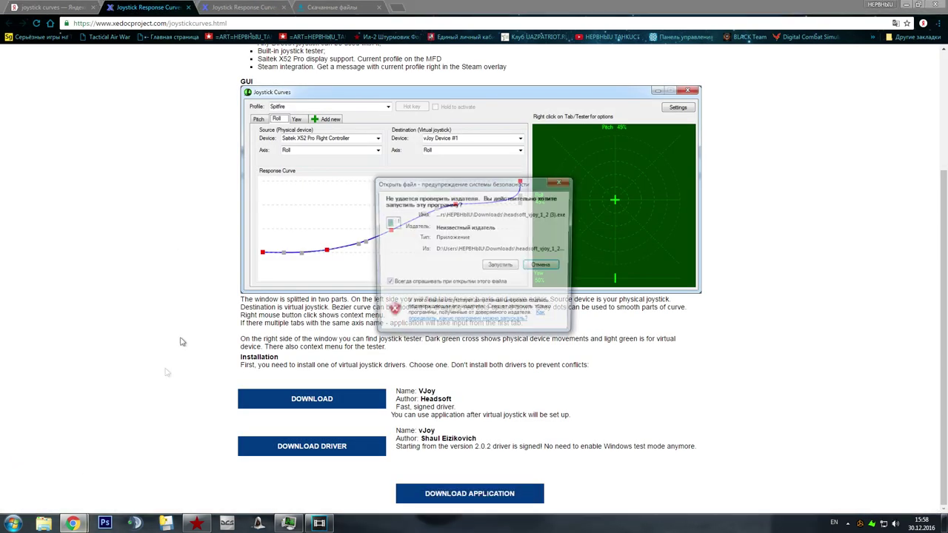
click(498, 267)
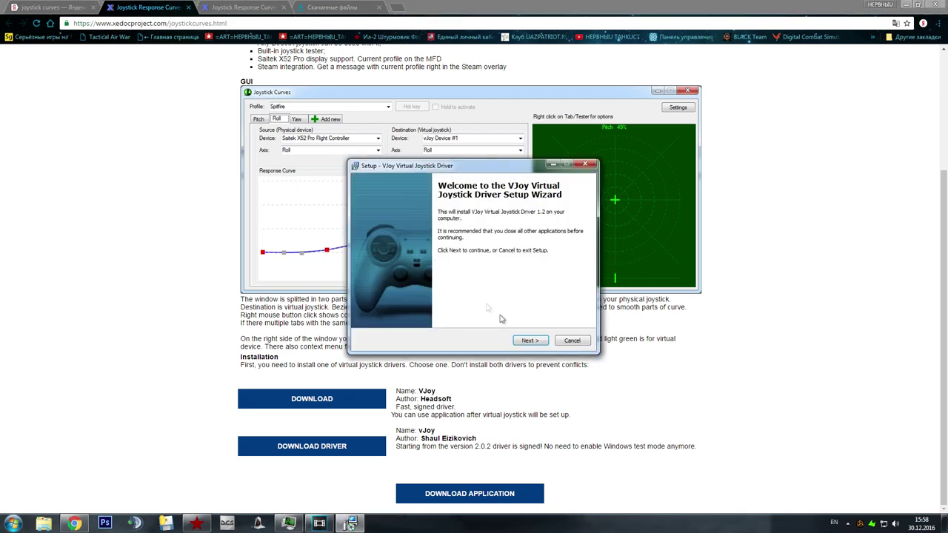
- Go through the VJoy driver setup wizard as far as the Start Menu folder choice and exit setup without installing
click(532, 342)
click(404, 310)
click(530, 341)
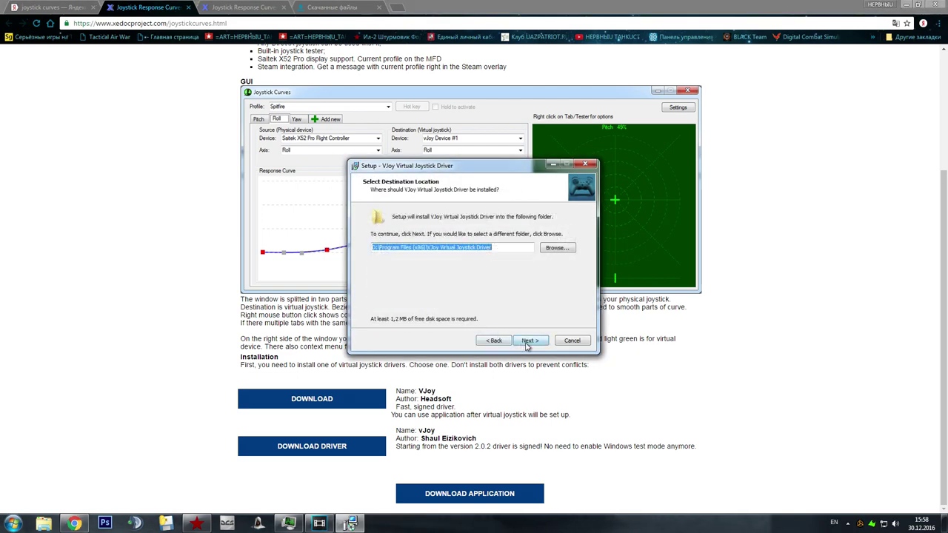
key(Return)
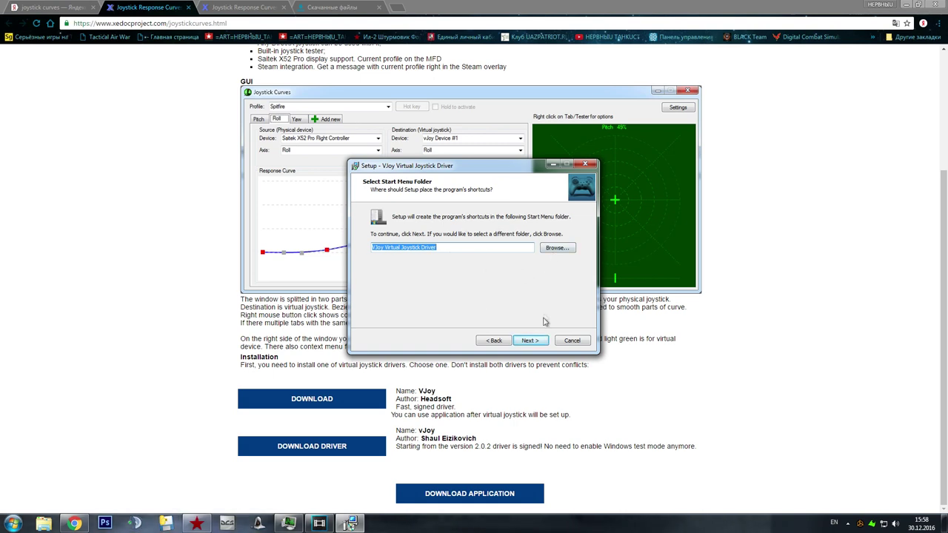
click(572, 340)
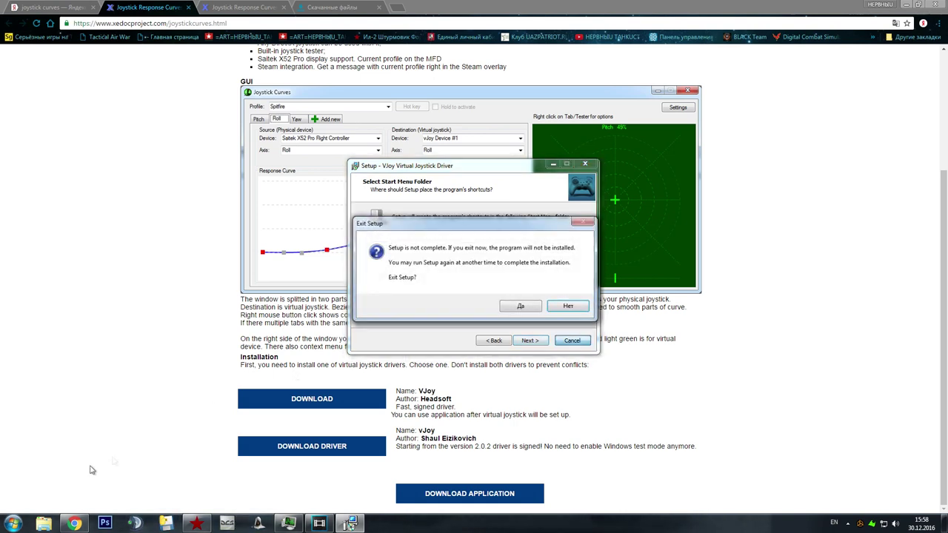
click(564, 307)
click(572, 341)
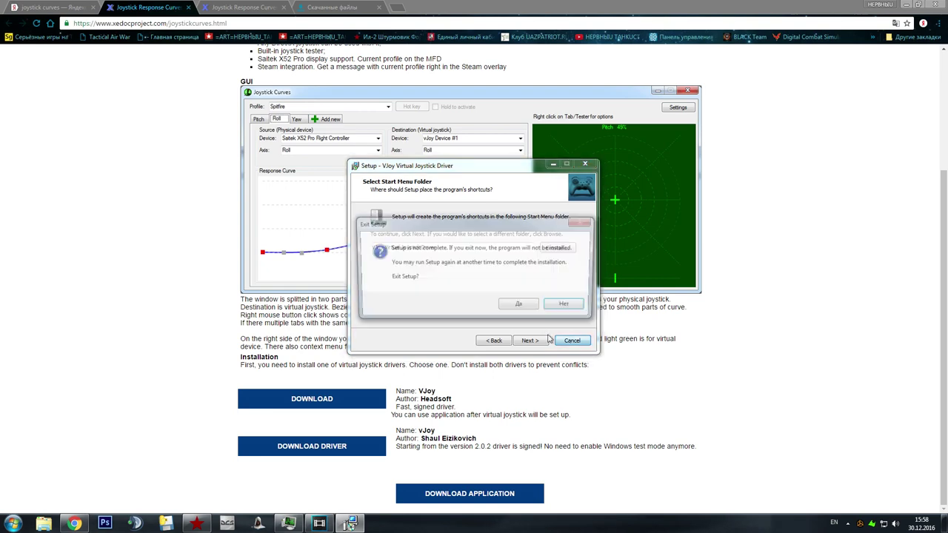
click(522, 310)
- Check the Windows list of installed programs for JoystickCurves and the VJoy Virtual Joystick Driver
click(12, 524)
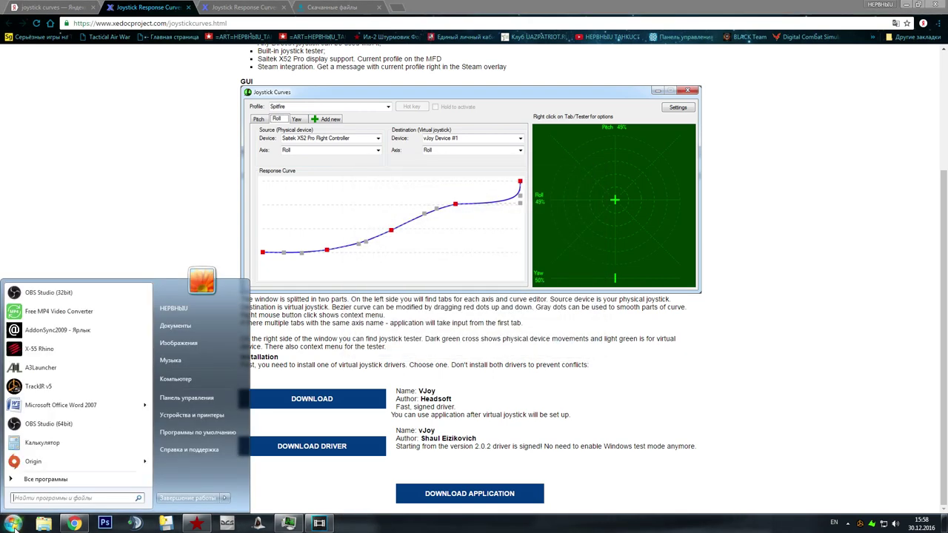
click(204, 399)
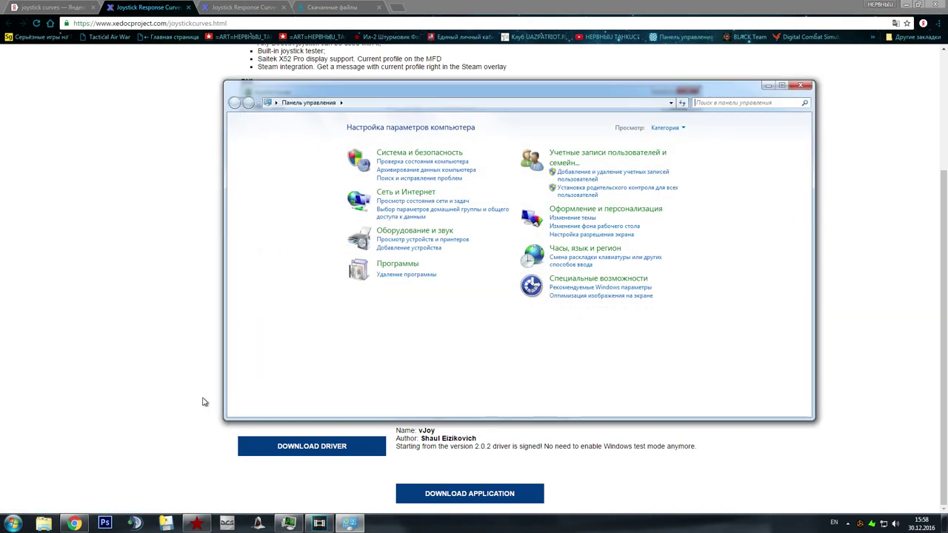
click(392, 276)
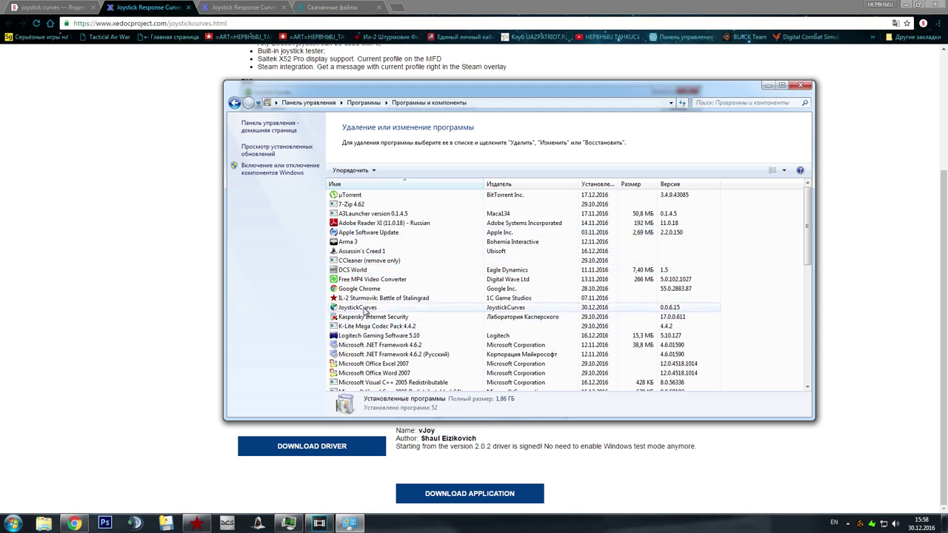
scroll(366, 311, down, 10)
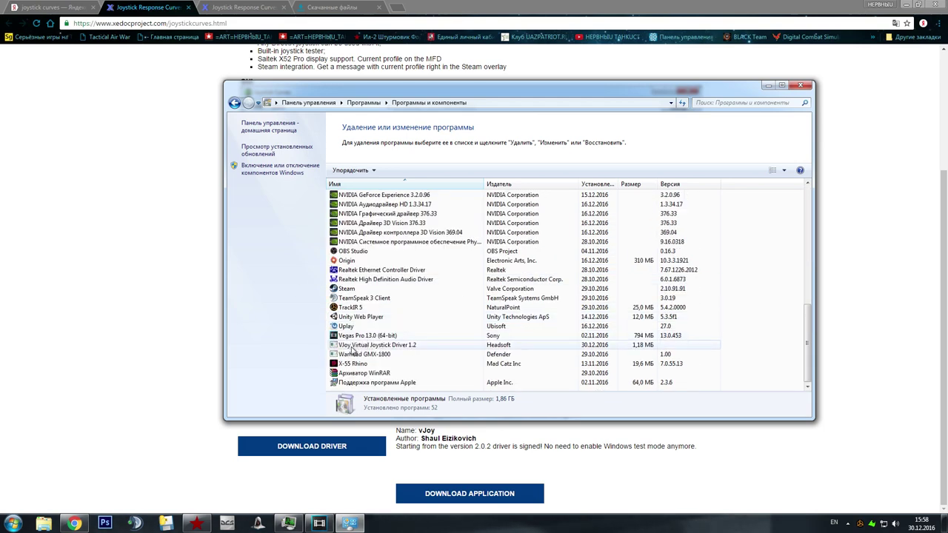
click(145, 305)
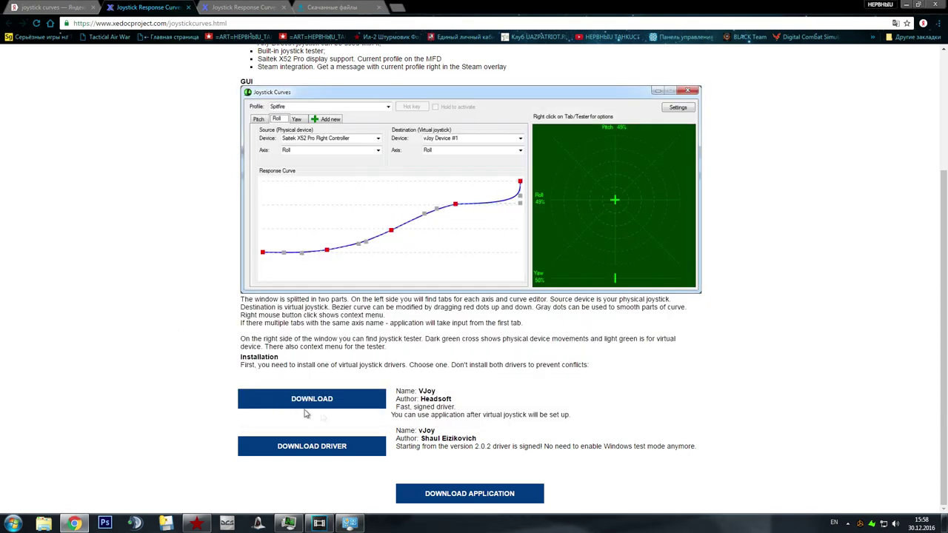
- Download the Joystick Curves application, run its setup file and bring up the program window
click(498, 502)
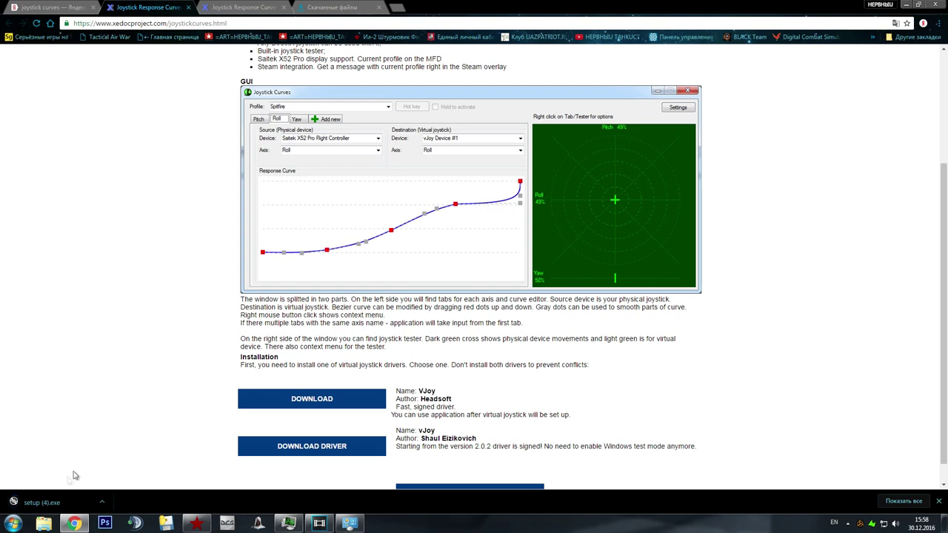
click(44, 503)
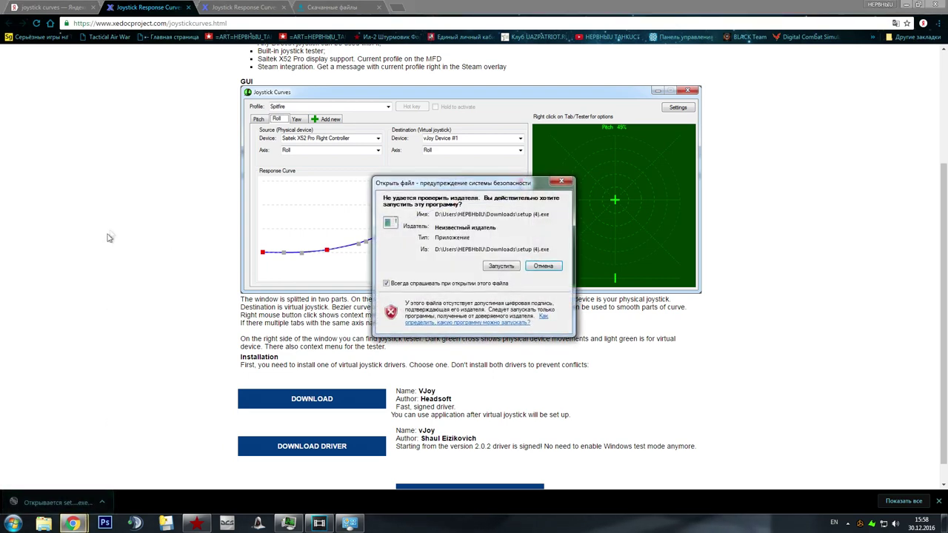
click(508, 267)
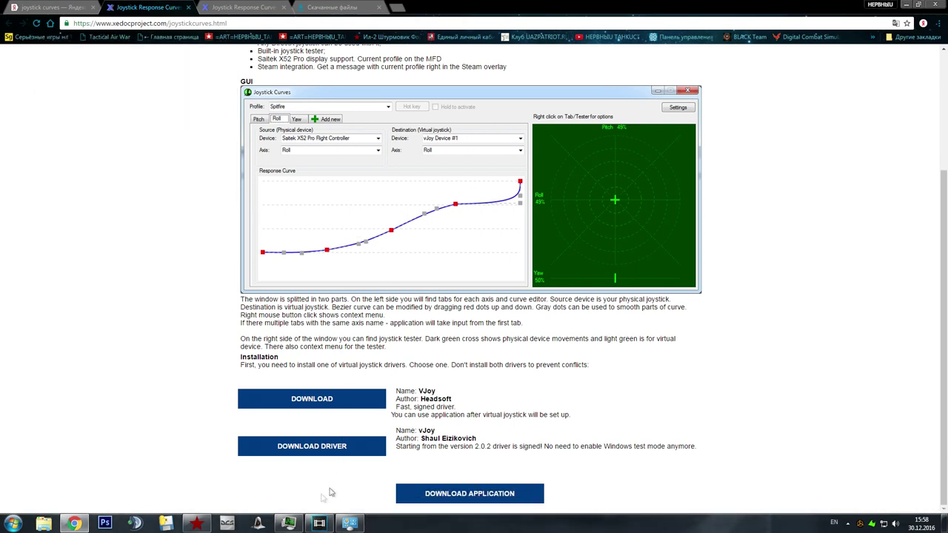
click(847, 525)
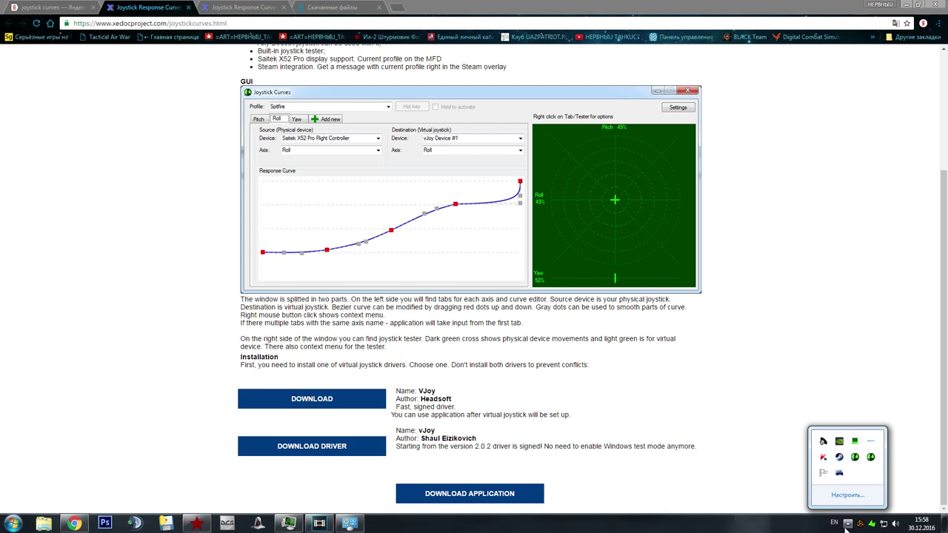
click(869, 458)
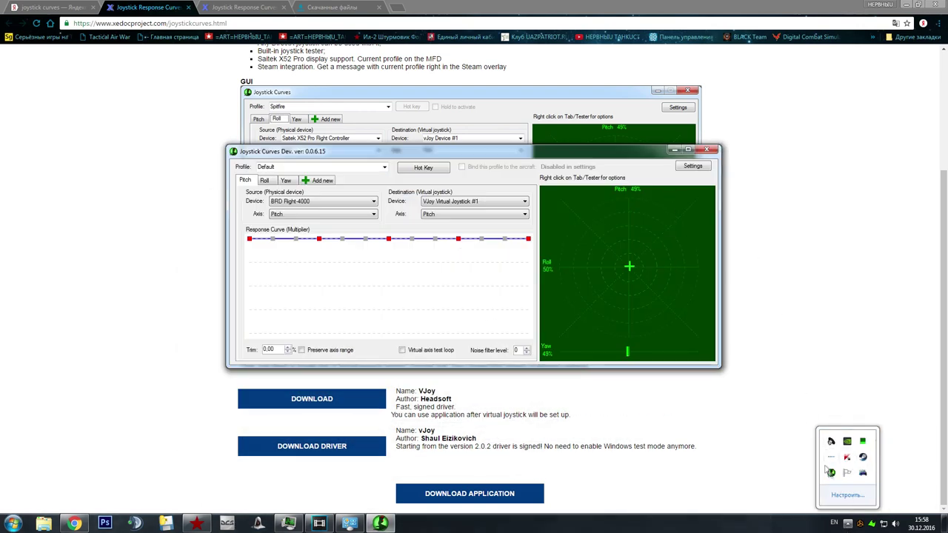
click(341, 251)
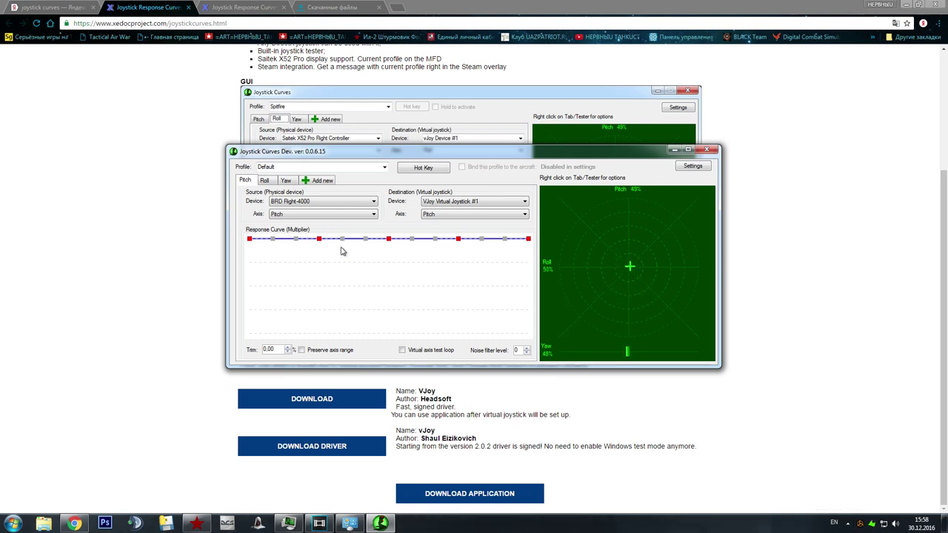
right_click(245, 181)
click(276, 222)
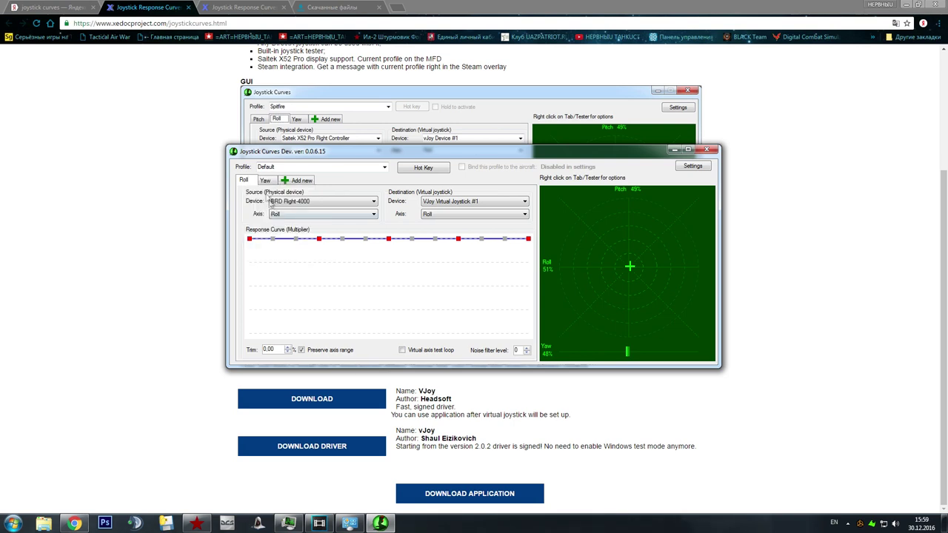
click(304, 181)
click(322, 187)
click(265, 181)
click(243, 181)
right_click(243, 182)
click(275, 220)
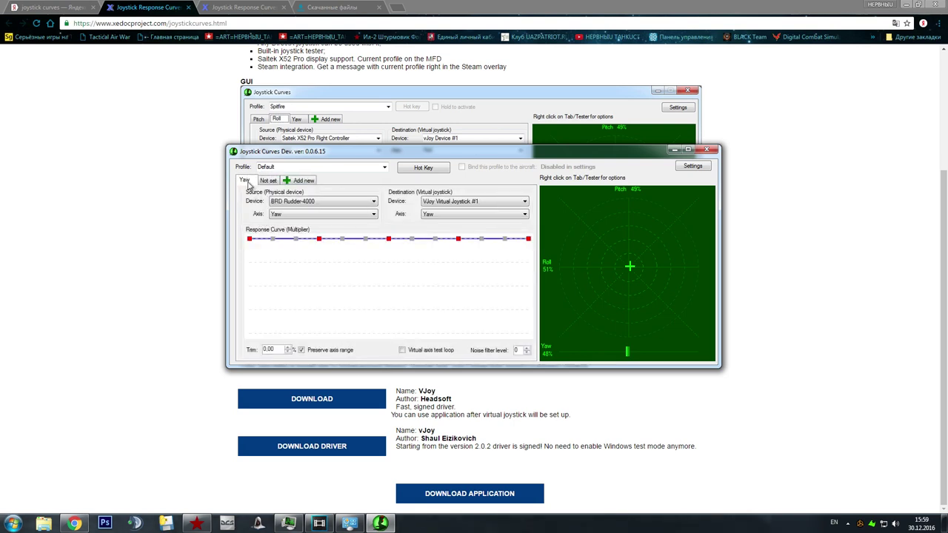
right_click(249, 184)
click(278, 220)
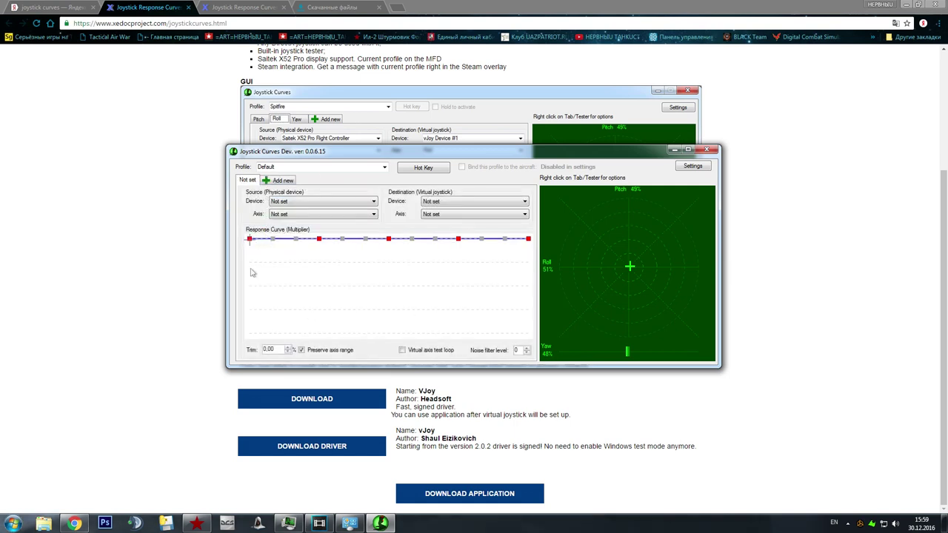
click(706, 150)
click(473, 296)
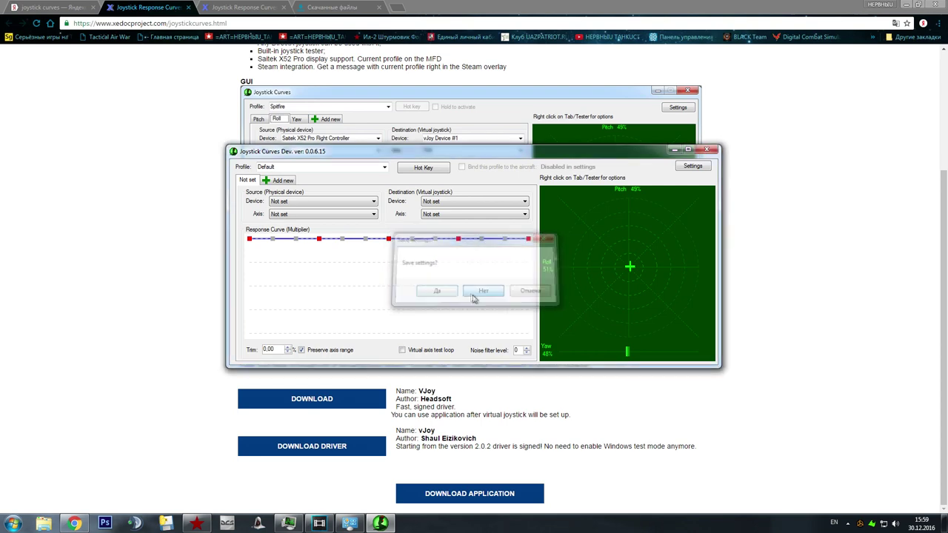
- Start Joystick Curves from its program folder in Windows
click(14, 524)
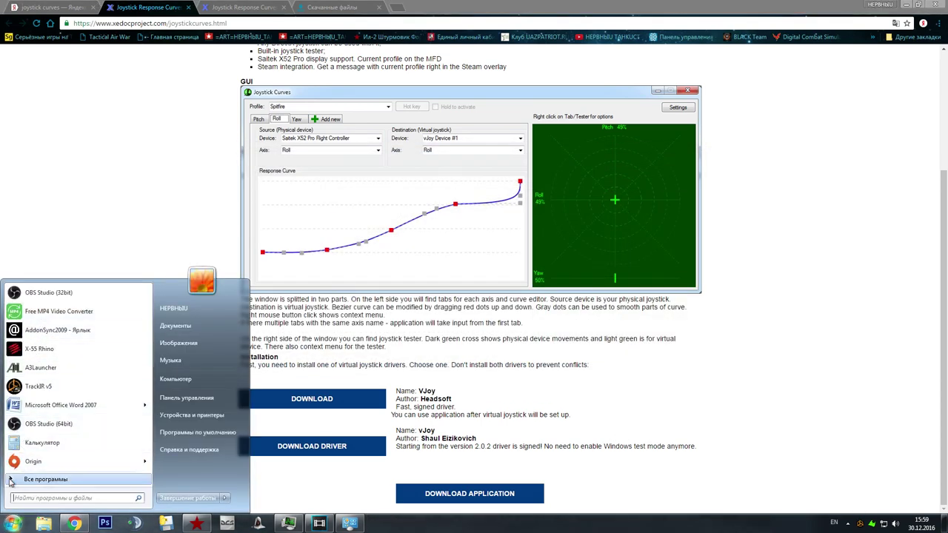
click(45, 480)
scroll(47, 450, down, 3)
click(35, 354)
click(78, 367)
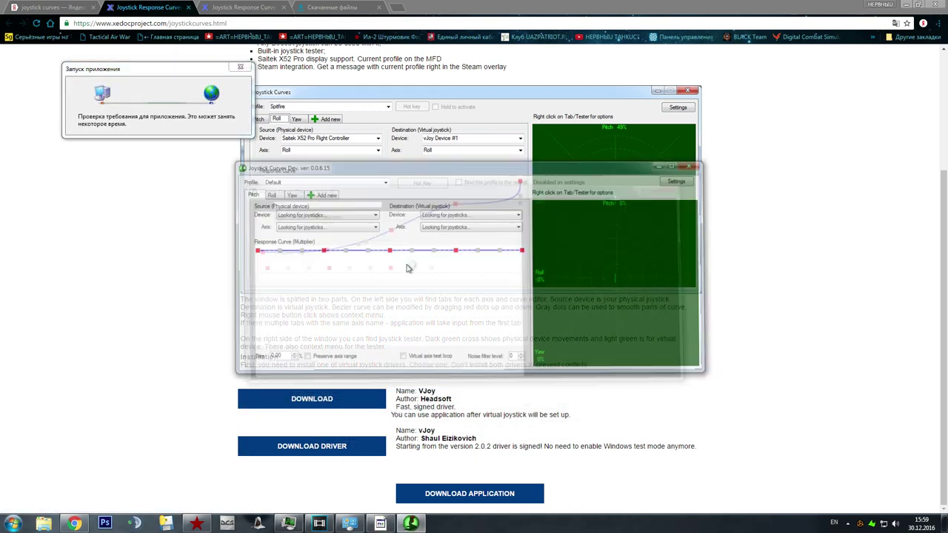
- Add a new empty axis tab to the Default profile and delete the Pitch tab
click(306, 181)
click(336, 186)
click(245, 181)
right_click(246, 182)
click(272, 219)
- Delete the Roll and Yaw tabs from the Default profile and close the program, saving the settings
right_click(248, 182)
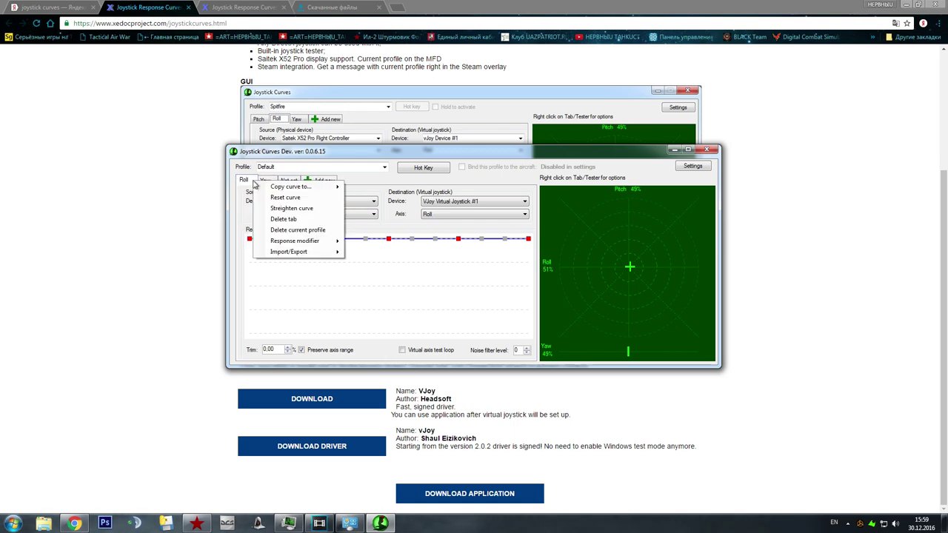
click(277, 217)
right_click(246, 181)
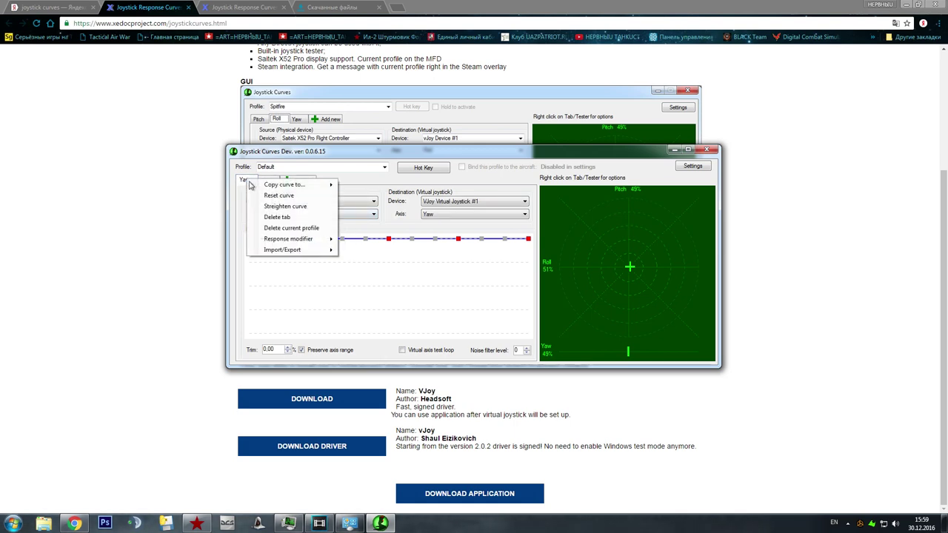
click(276, 217)
right_click(247, 181)
click(273, 219)
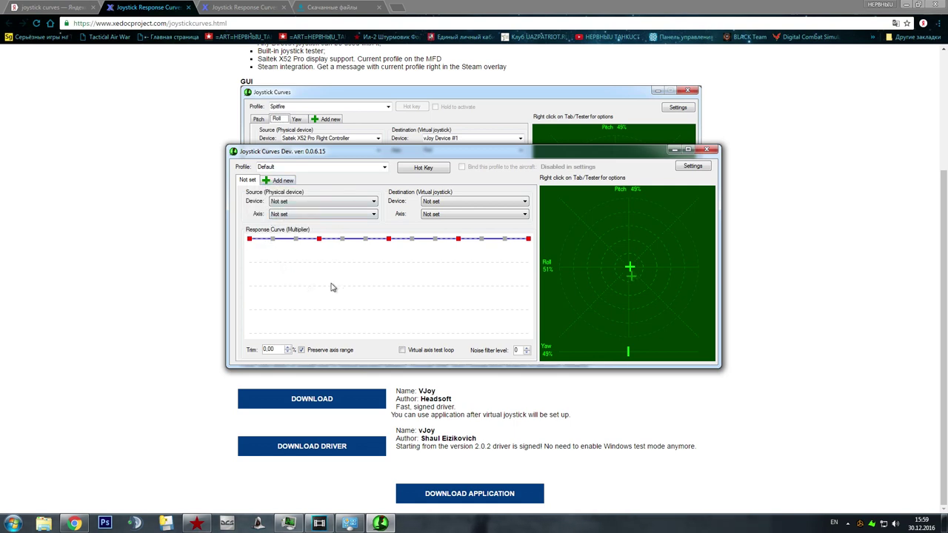
click(708, 150)
click(444, 294)
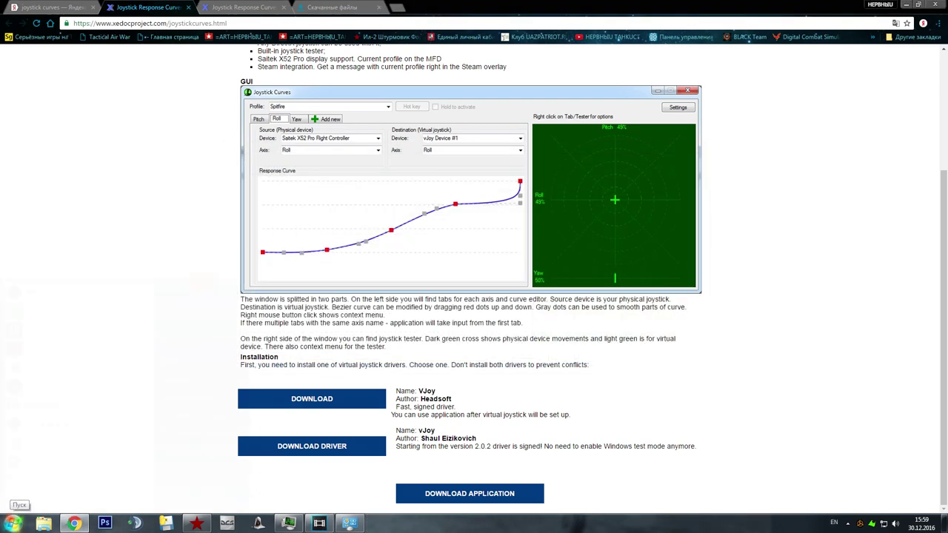
- Relaunch Joystick Curves with the saved Default profile
click(12, 524)
click(44, 479)
scroll(60, 453, down, 1)
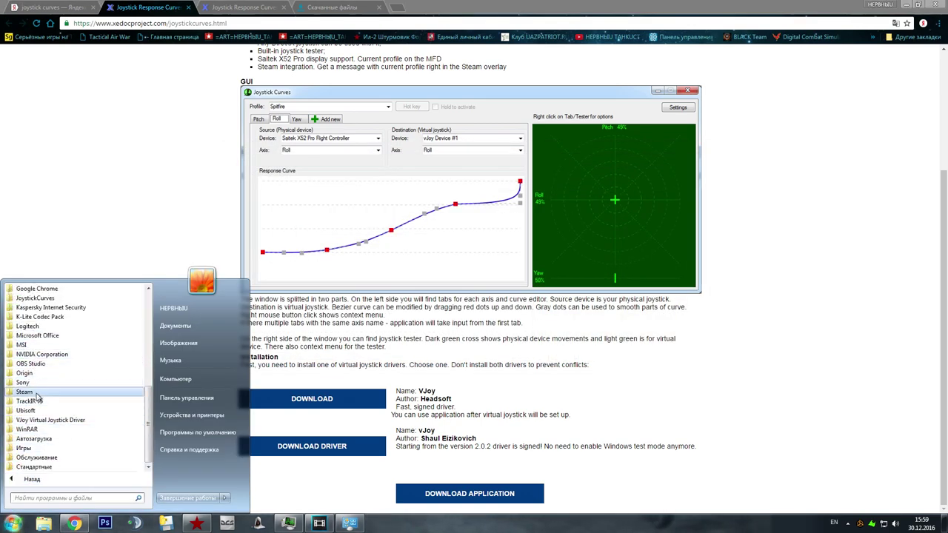
click(33, 328)
click(42, 342)
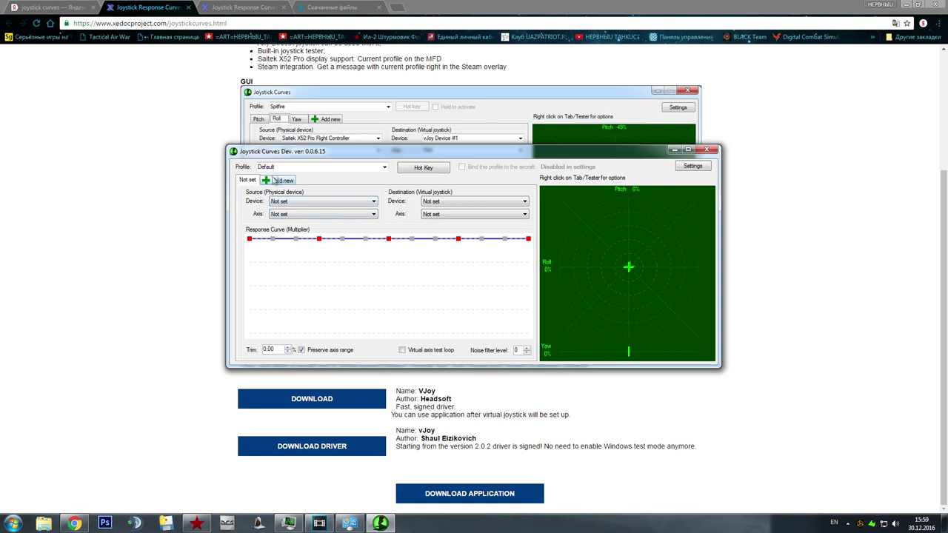
- Set the empty tab's physical source device to BRD Right-4000 and its source axis to Pitch
click(480, 203)
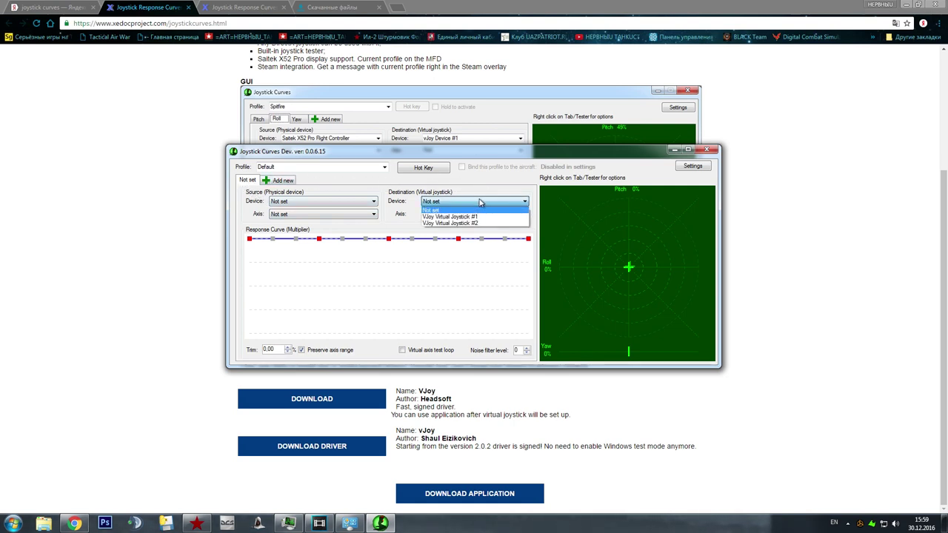
click(438, 187)
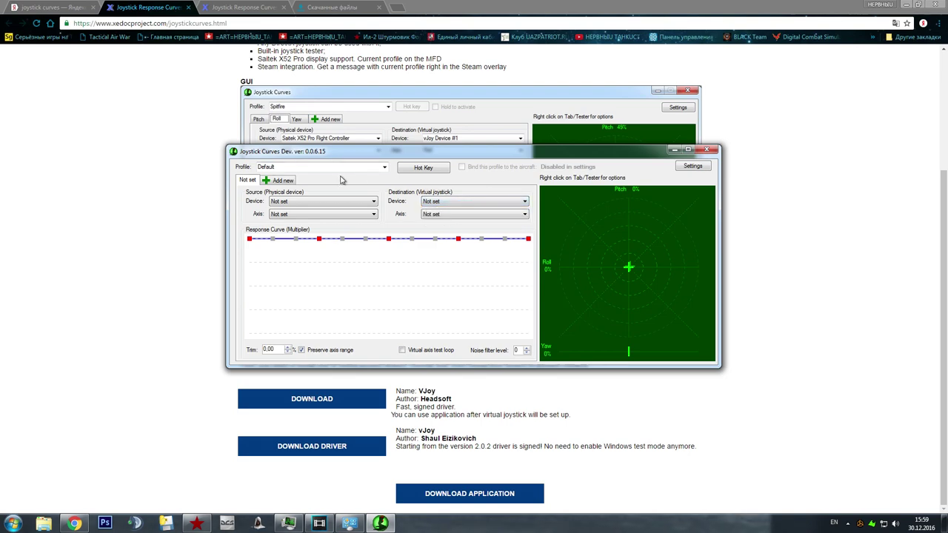
mouse_move(326, 153)
mouse_down()
mouse_move(429, 215)
mouse_move(329, 144)
mouse_move(330, 153)
mouse_up()
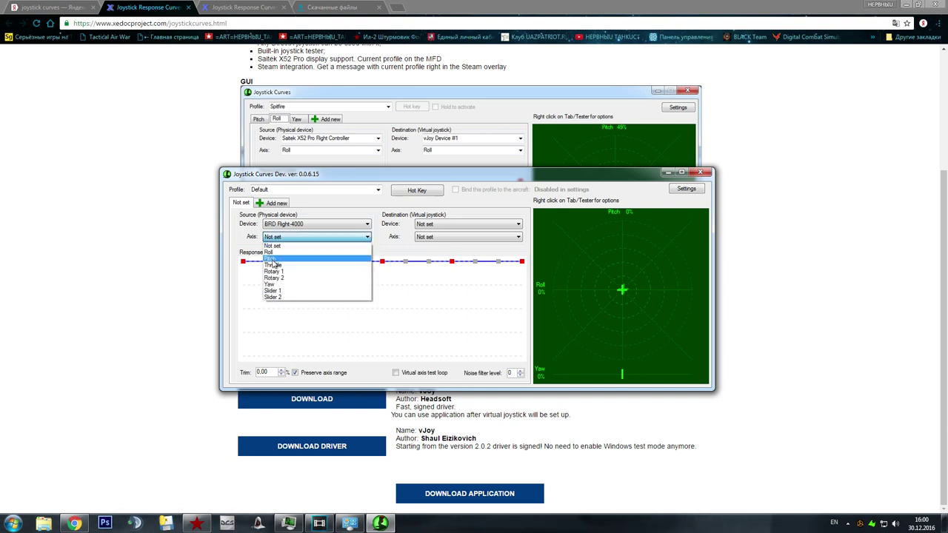
click(274, 260)
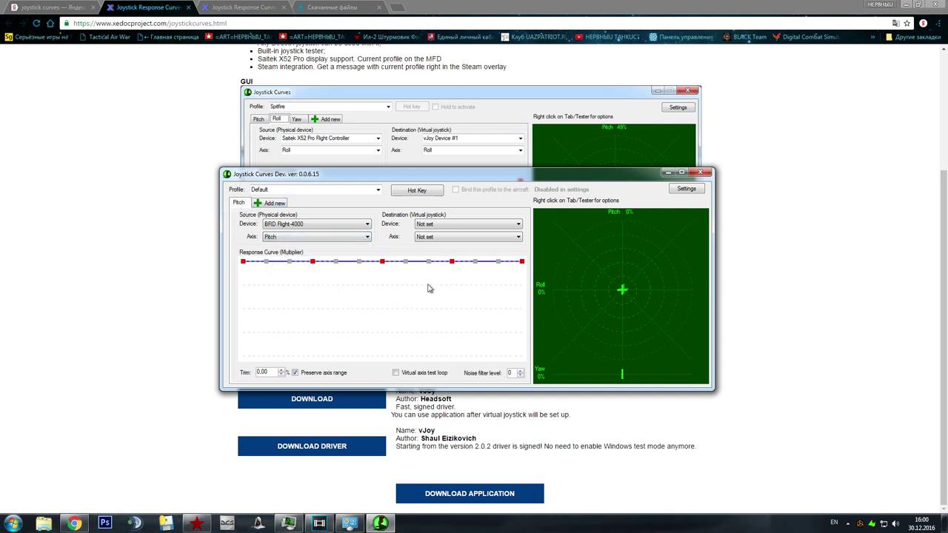
- Set the Pitch tab's virtual destination device to VJoy Virtual Joystick #1 and its destination axis to Pitch
click(449, 225)
click(445, 241)
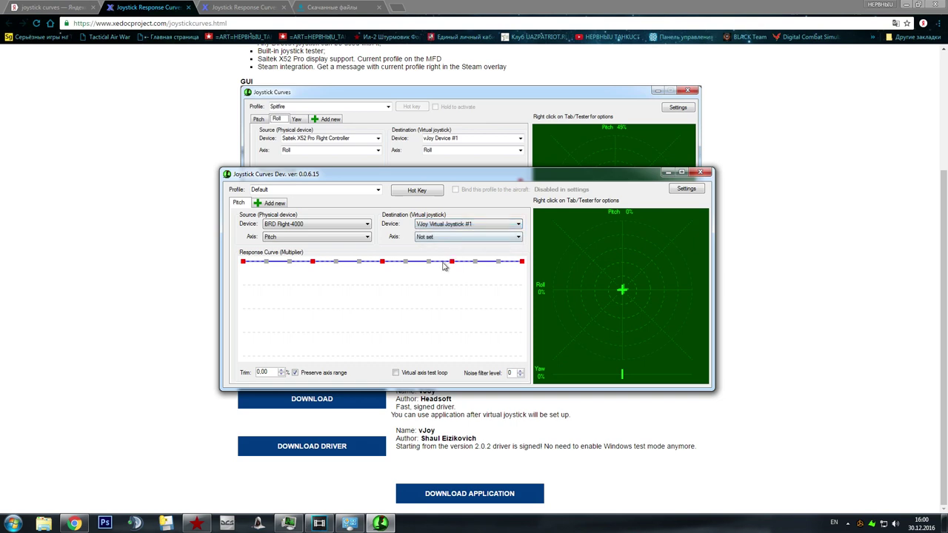
click(437, 239)
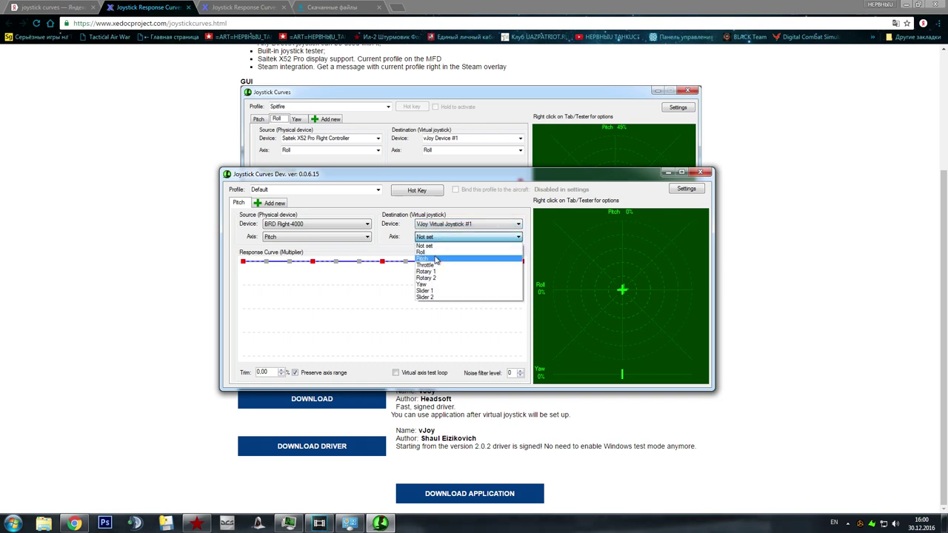
click(436, 259)
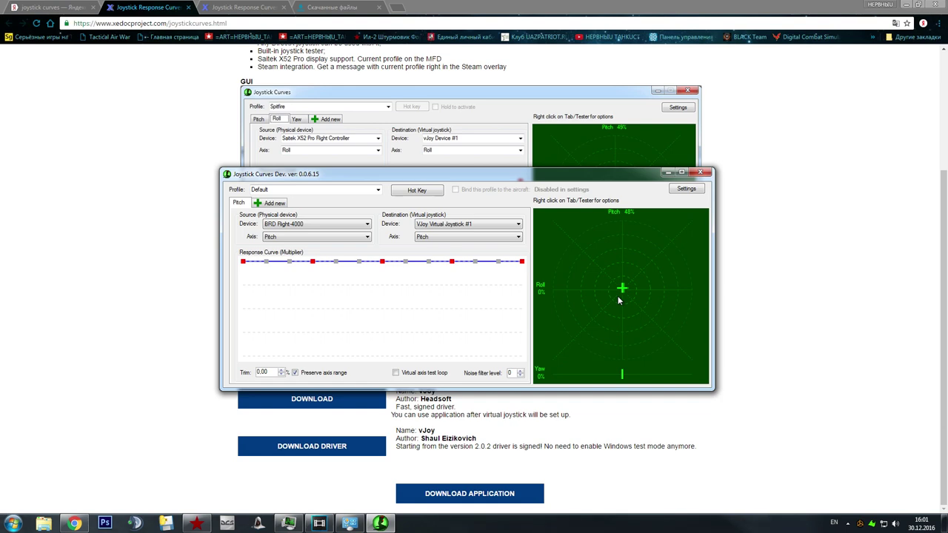
- Add a new axis tab and set its physical source device to BRD Right-4000 and its source axis to Roll
click(274, 203)
click(282, 208)
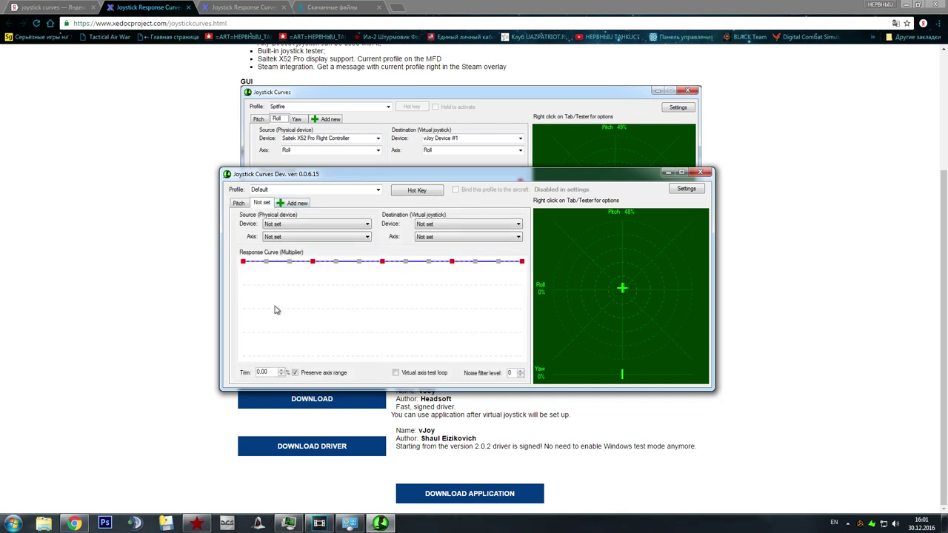
click(280, 224)
click(280, 241)
click(280, 224)
click(281, 248)
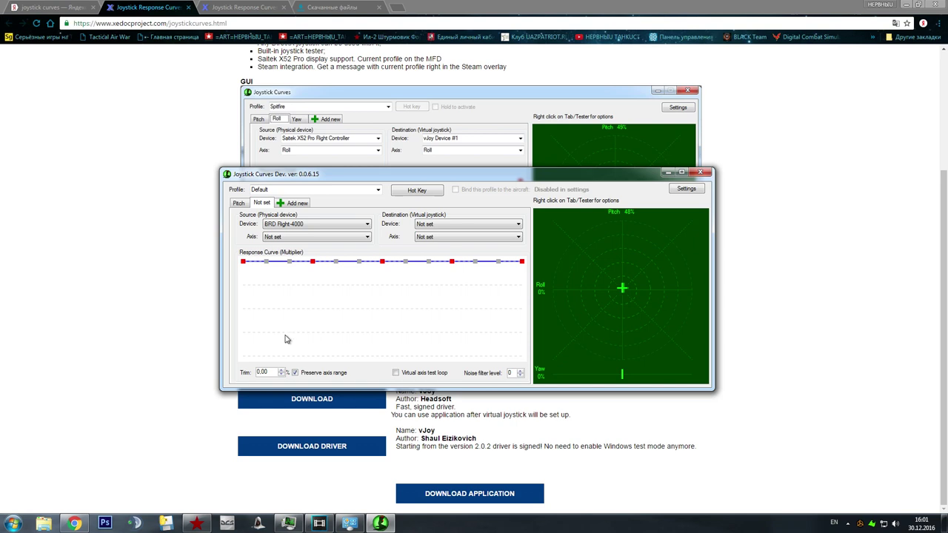
click(281, 237)
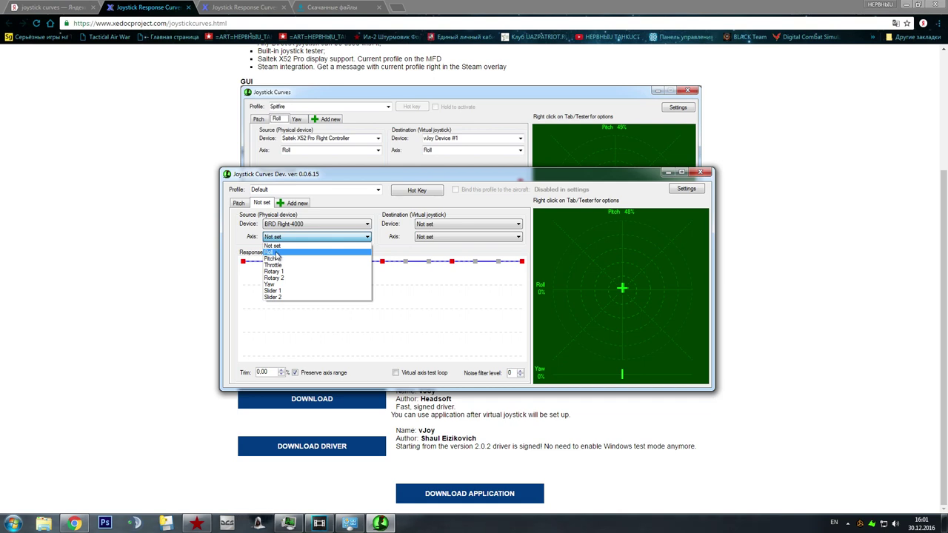
click(274, 252)
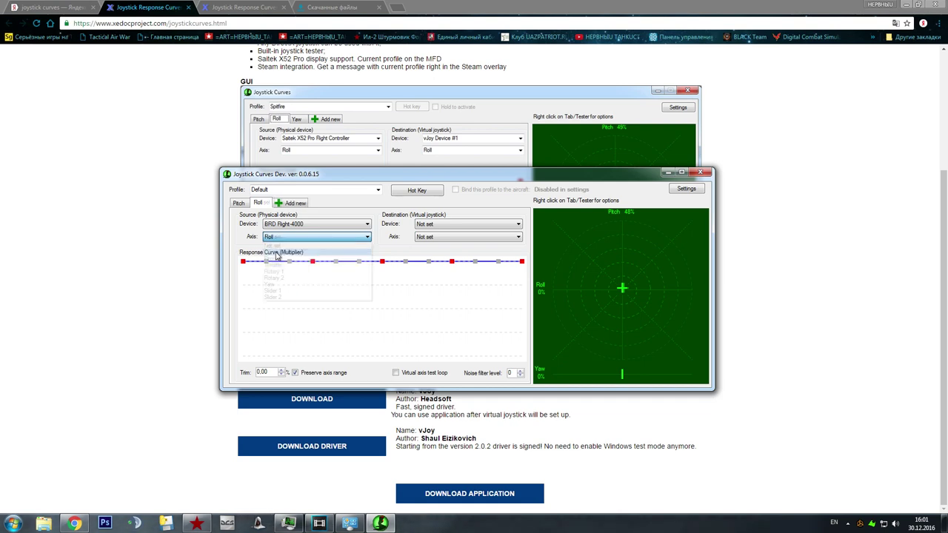
- Set the Roll tab's virtual destination device to VJoy Virtual Joystick #1 and its destination axis to Roll
click(444, 224)
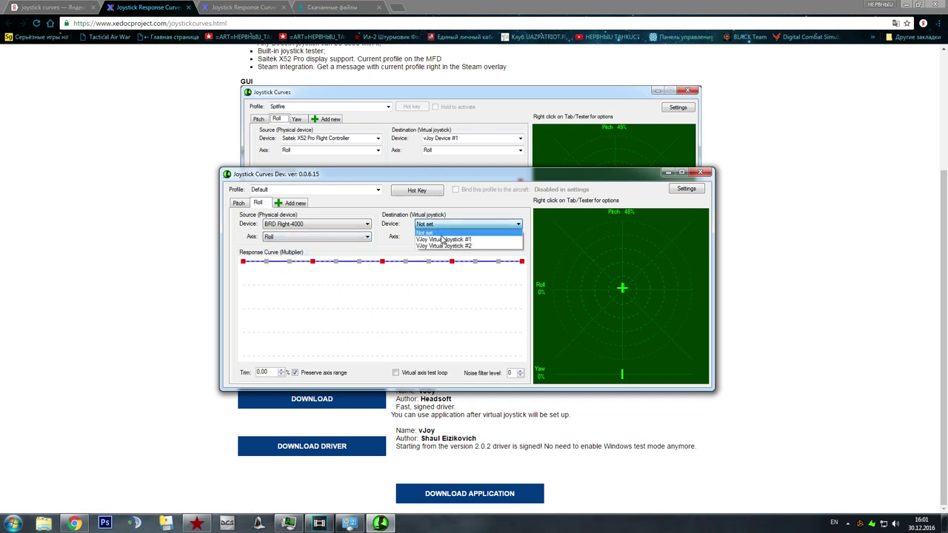
click(443, 240)
click(440, 238)
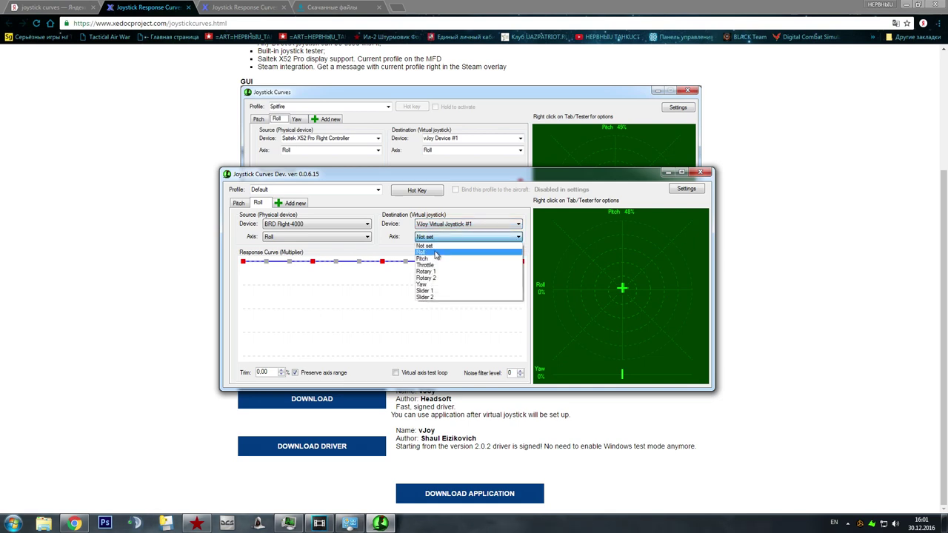
click(424, 251)
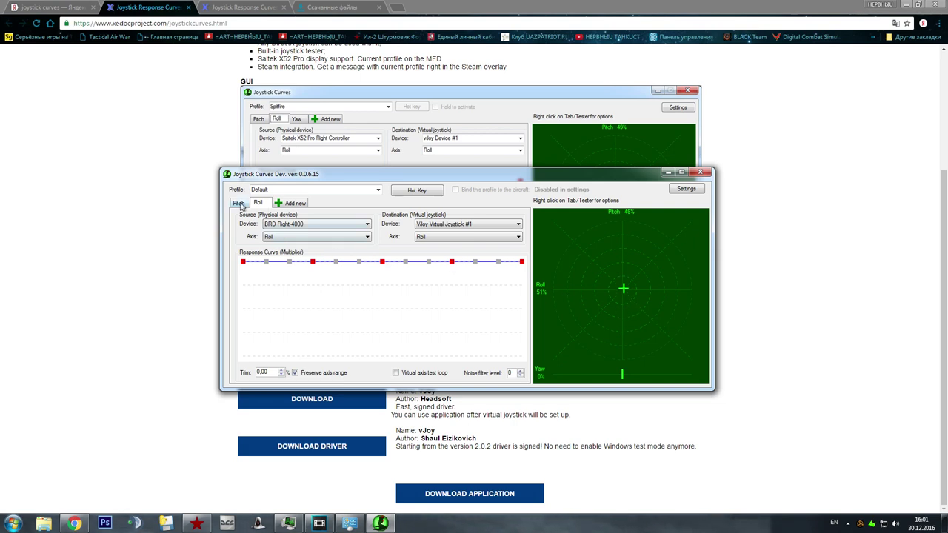
- Add a third axis tab and set its physical source device to BRD Rudder-4000 and its source axis to Yaw
click(300, 208)
click(311, 213)
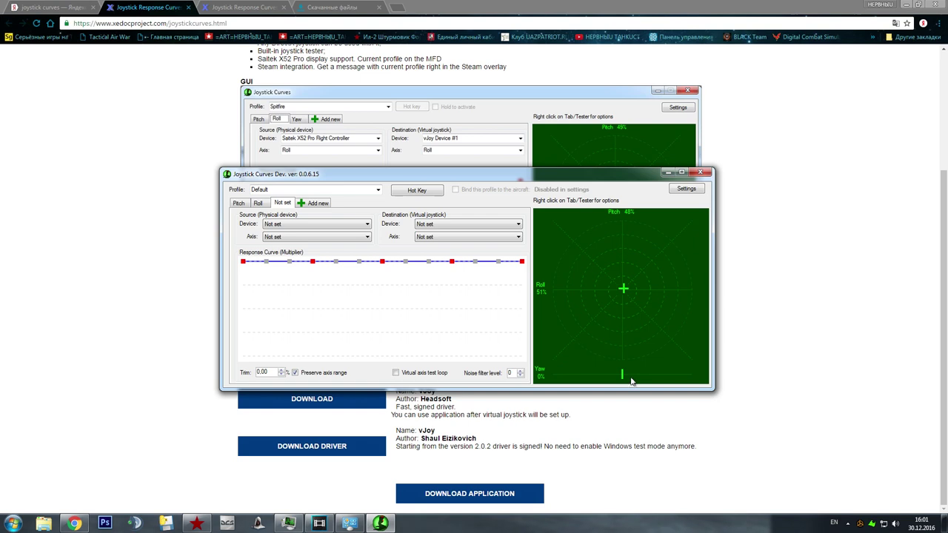
click(280, 223)
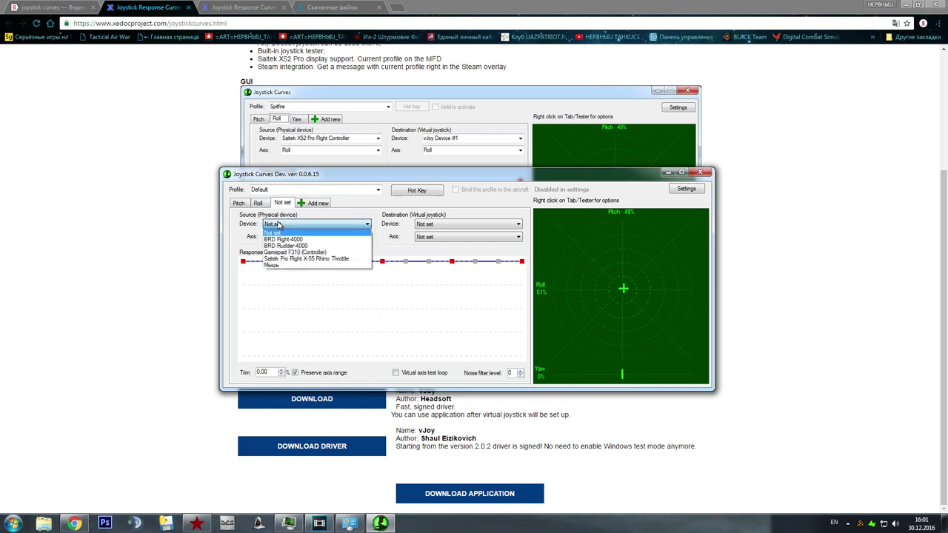
click(282, 240)
click(284, 225)
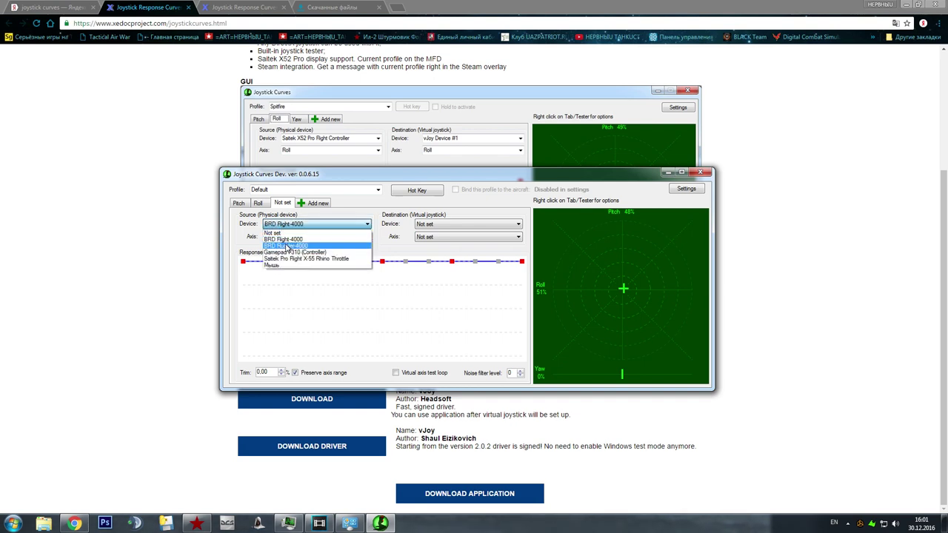
click(286, 246)
click(279, 240)
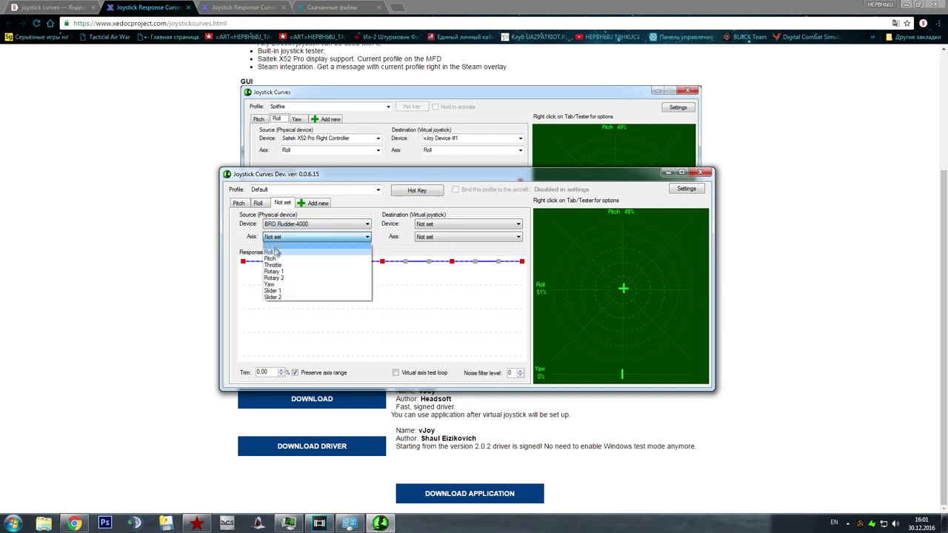
click(271, 285)
- Set the Yaw tab's virtual destination device to VJoy Virtual Joystick #1 and its destination axis to Yaw
click(455, 224)
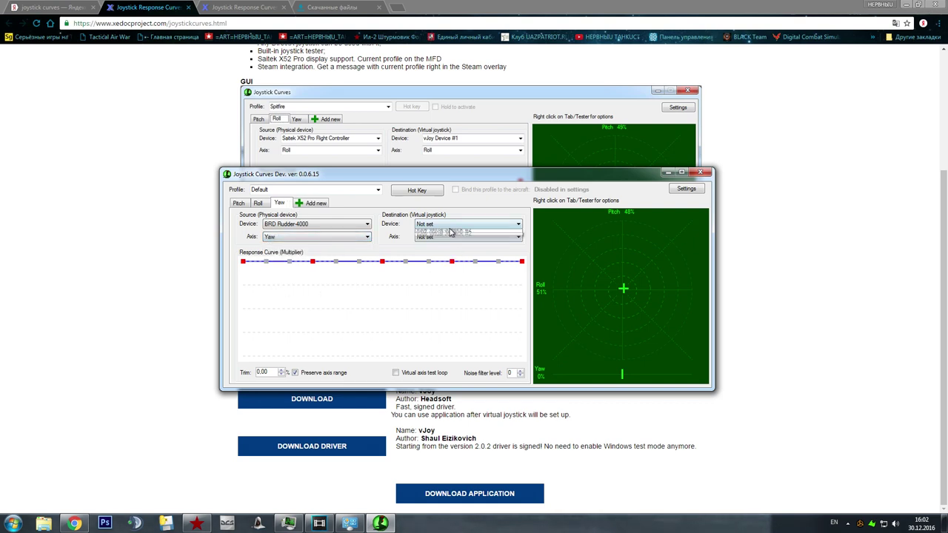
click(444, 238)
click(445, 237)
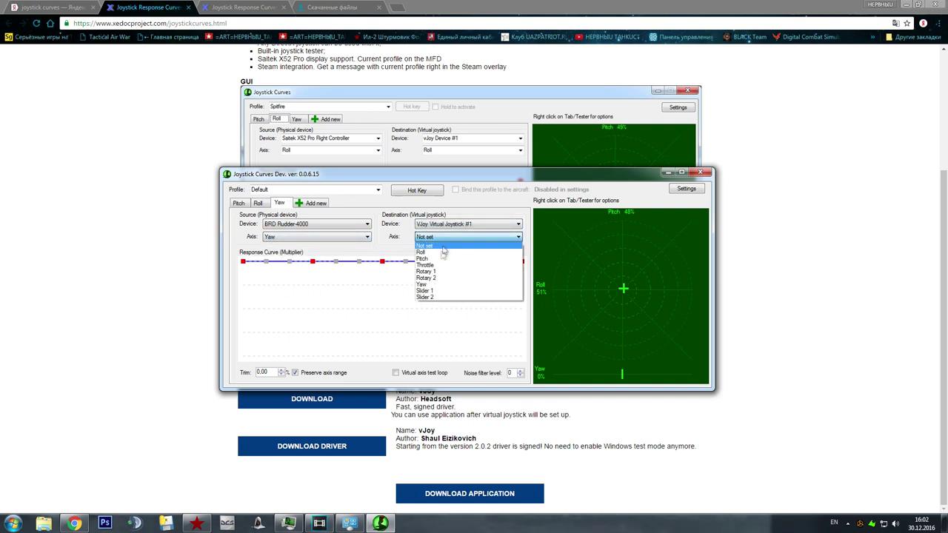
click(438, 286)
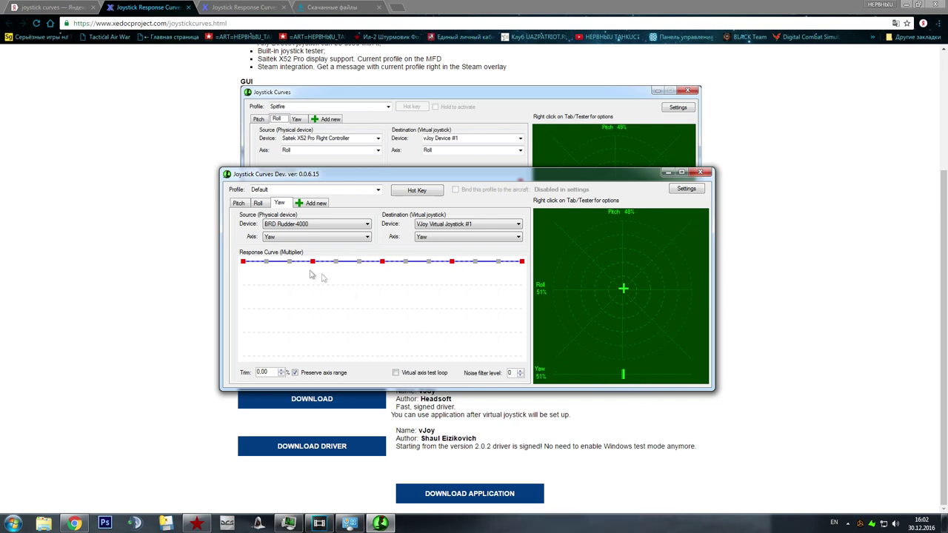
- On the Pitch tab, lower the points at the start of the response curve so it rises gradually toward the centre
click(238, 204)
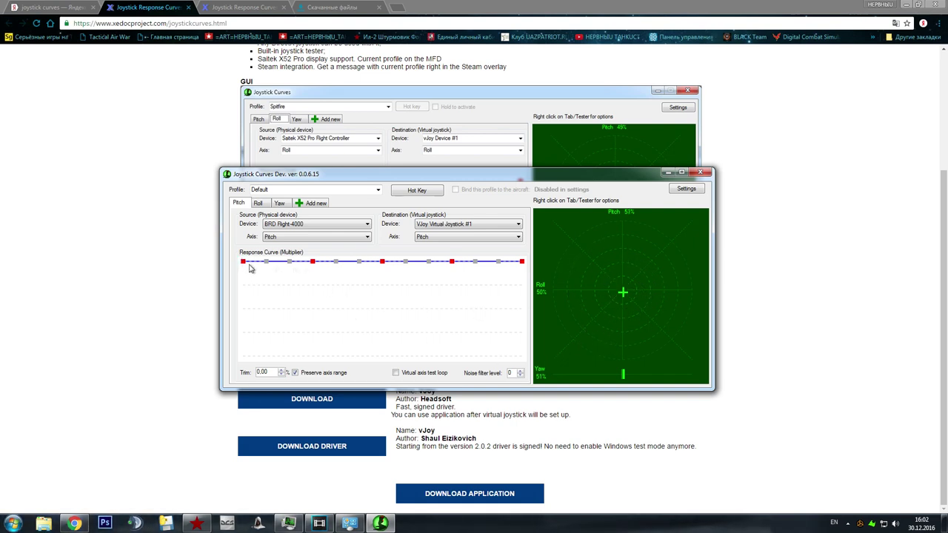
drag(243, 262, 219, 337)
drag(266, 262, 307, 307)
drag(312, 262, 361, 307)
drag(289, 262, 275, 321)
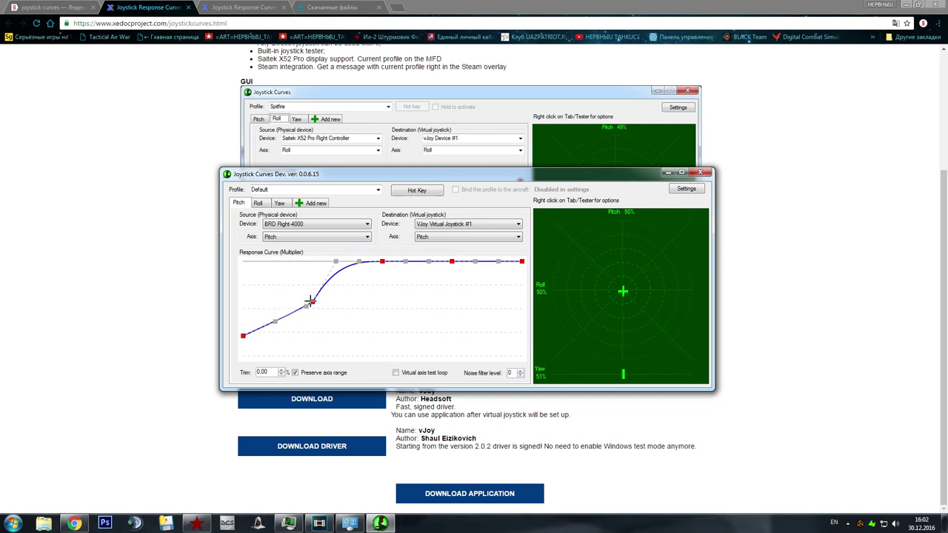
drag(314, 304, 289, 302)
drag(335, 262, 360, 241)
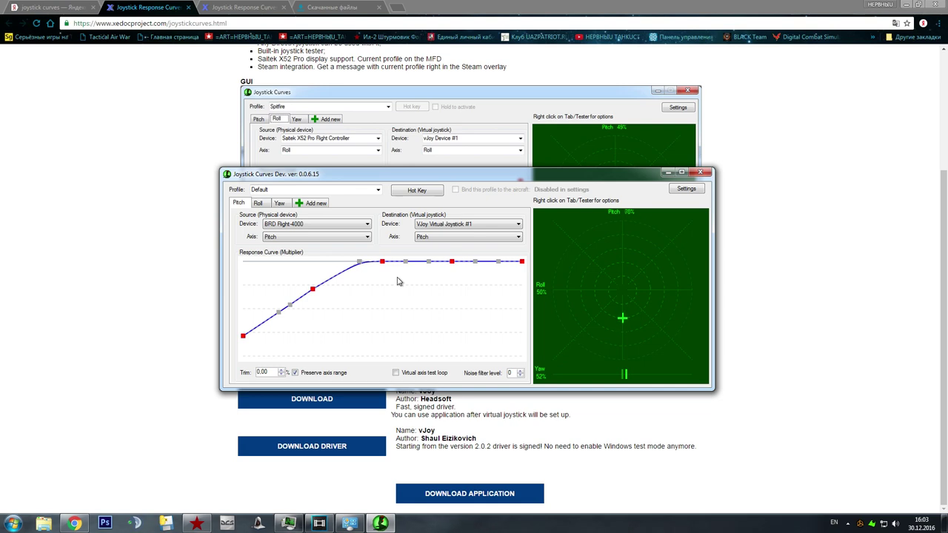
- Drop and restore the Pitch curve's centre point, and return its other lowered points to the flat 100% line
drag(382, 261, 397, 363)
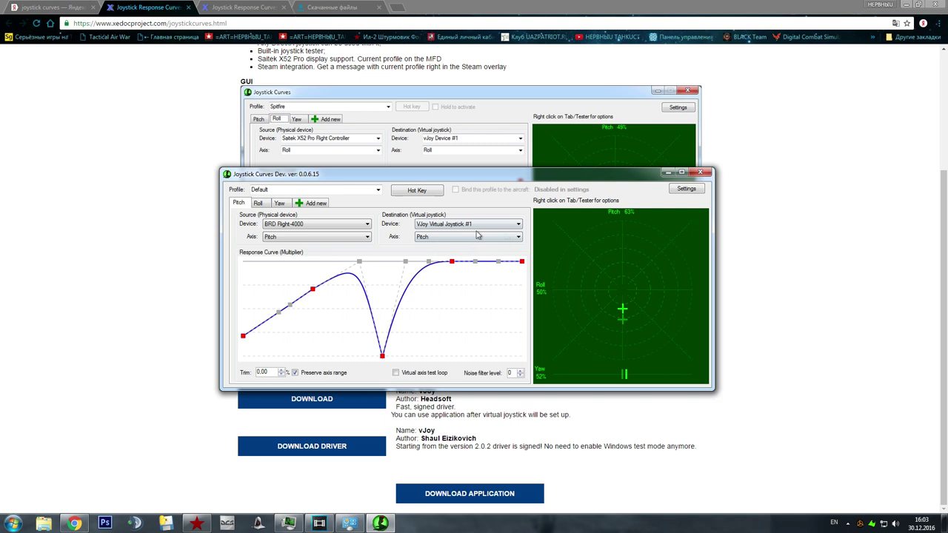
drag(382, 357, 383, 261)
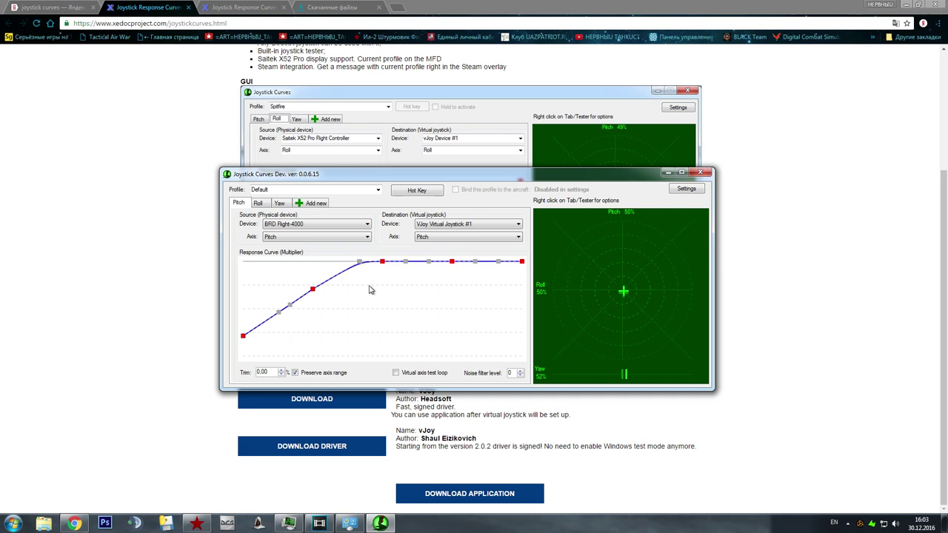
drag(243, 337, 228, 252)
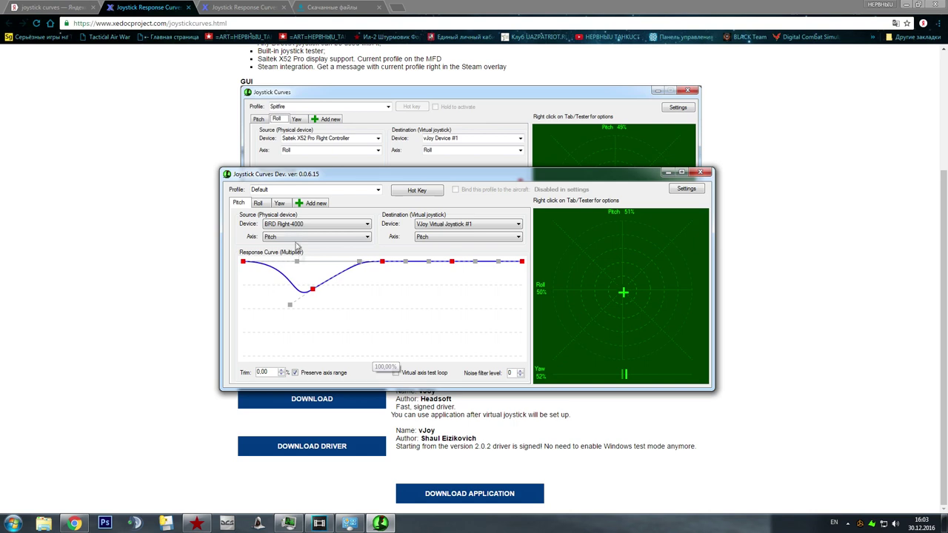
drag(313, 288, 270, 260)
drag(293, 307, 293, 261)
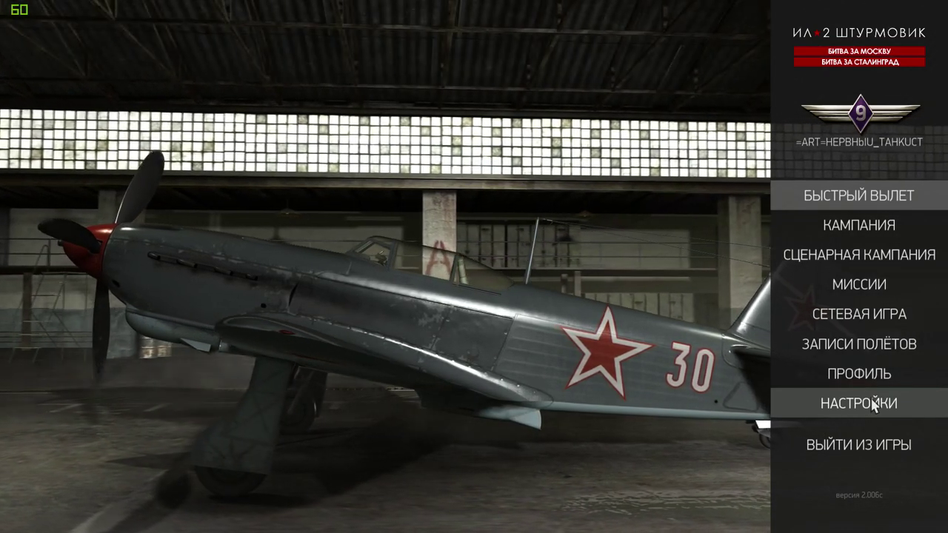
- Minimize Joystick Curves and, in Il-2 Sturmovik's key assignment settings, go to the aircraft pitch control under Основное управление
key(alt+Tab)
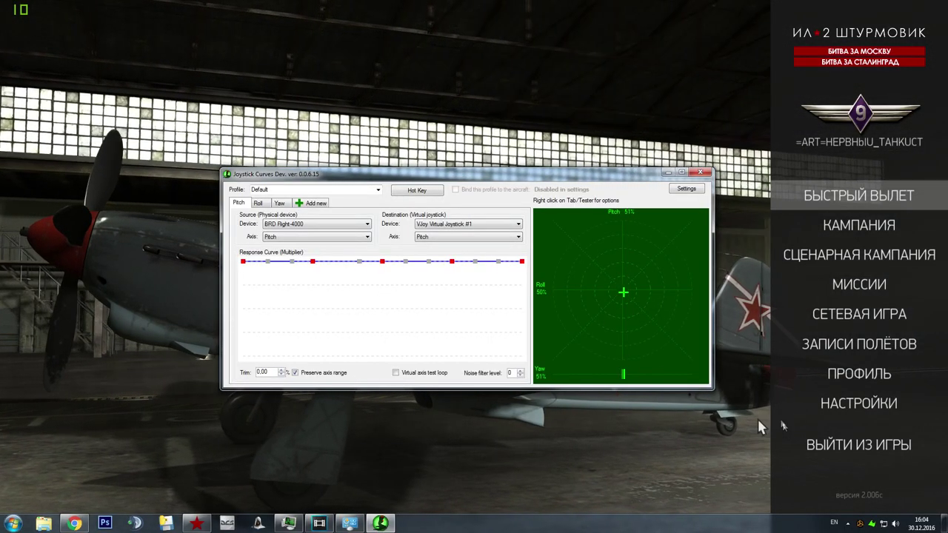
click(669, 175)
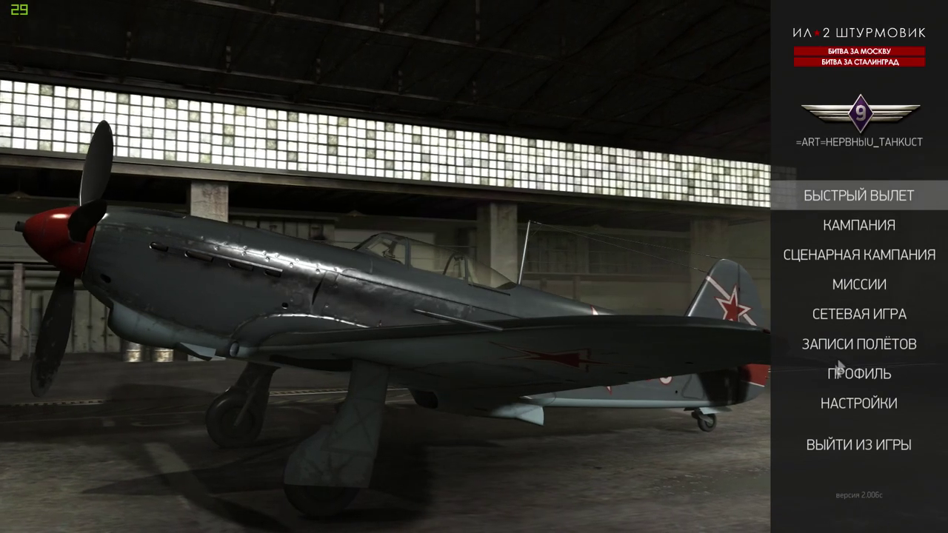
click(841, 404)
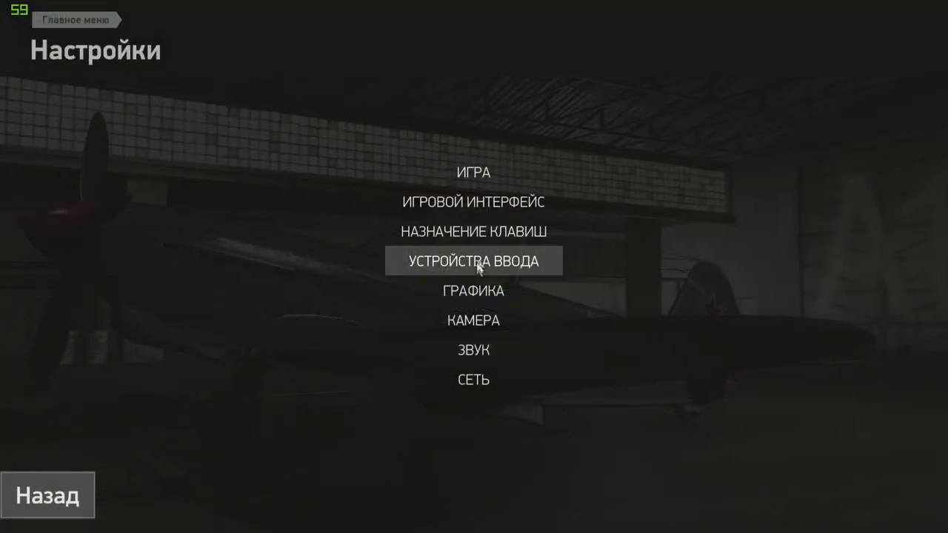
click(475, 232)
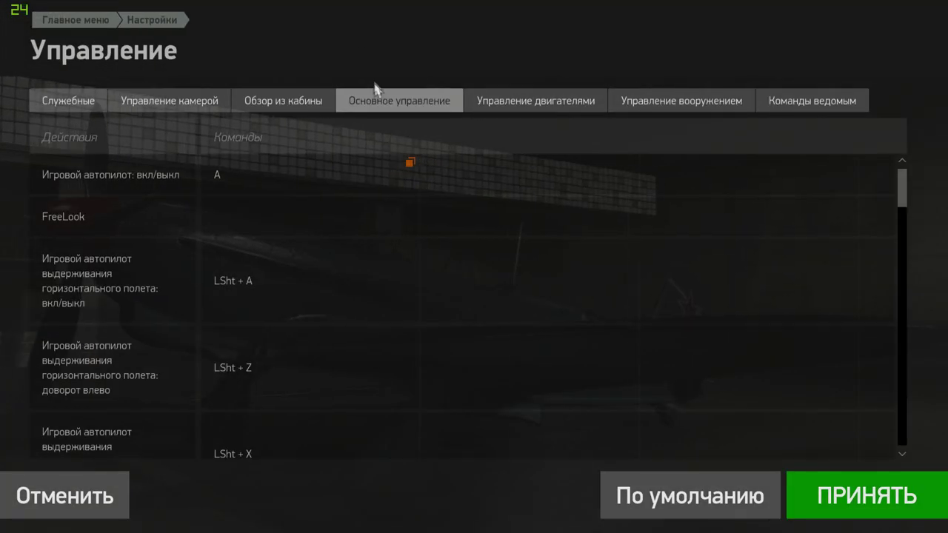
scroll(601, 276, down, 2)
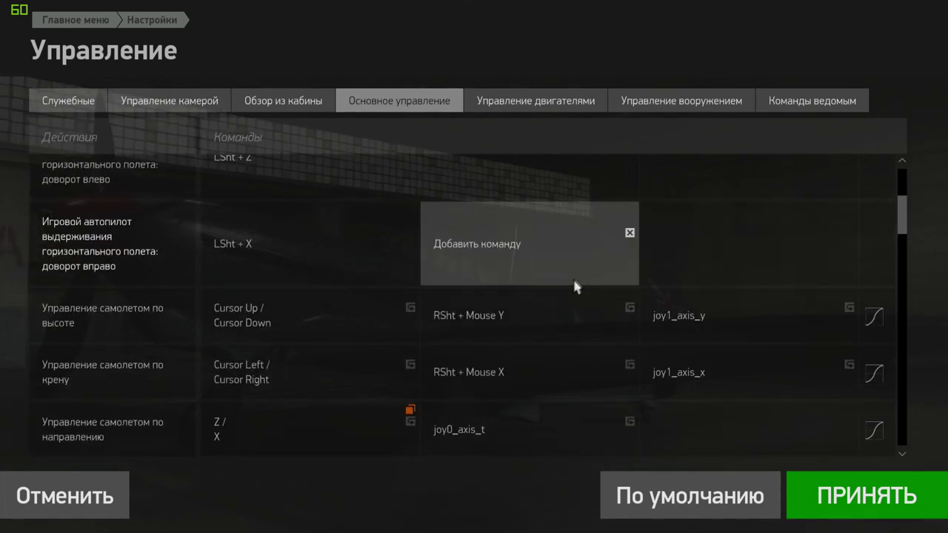
- Assign the physical stick's joy1_axis_y to Управление самолетом по высоте and accept the binding
click(744, 316)
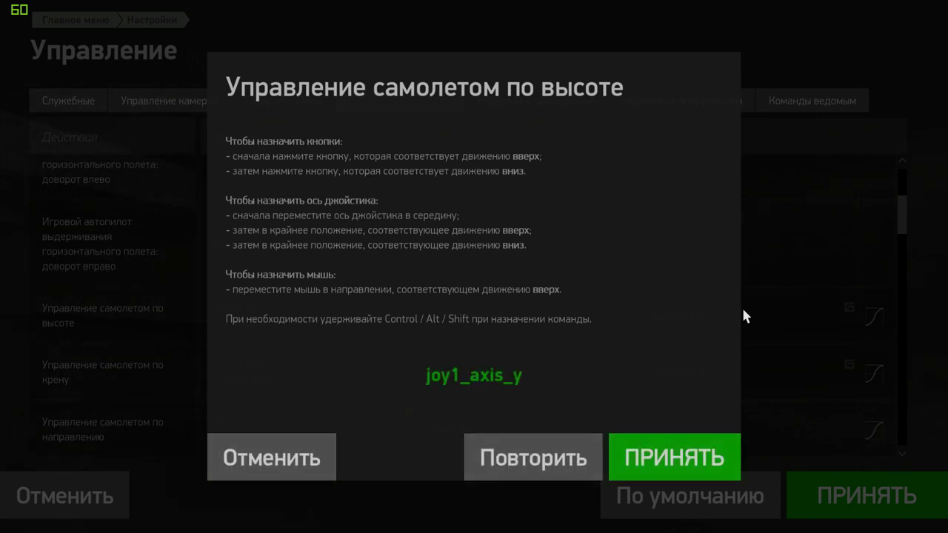
click(716, 455)
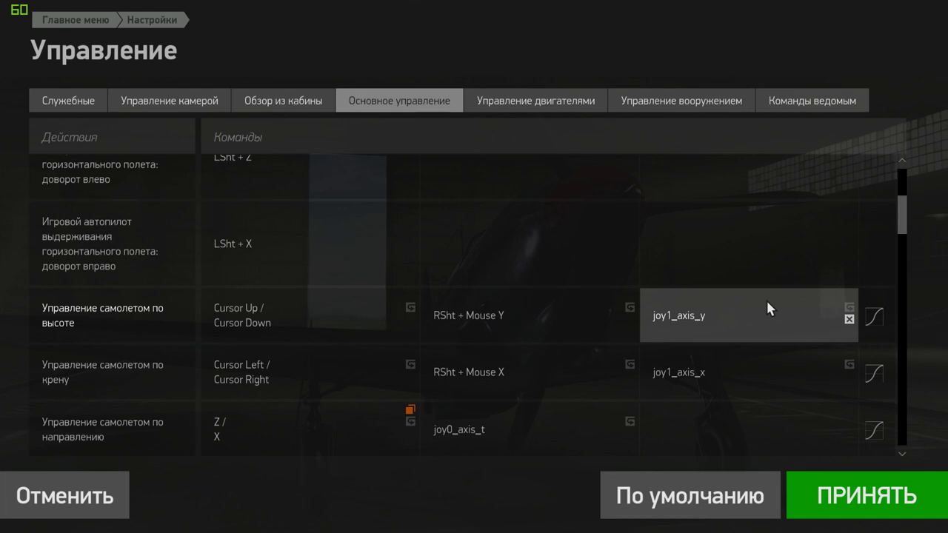
- Switch to Joystick Curves and enable the virtual axis test loop for the Pitch axis
key(alt+Tab)
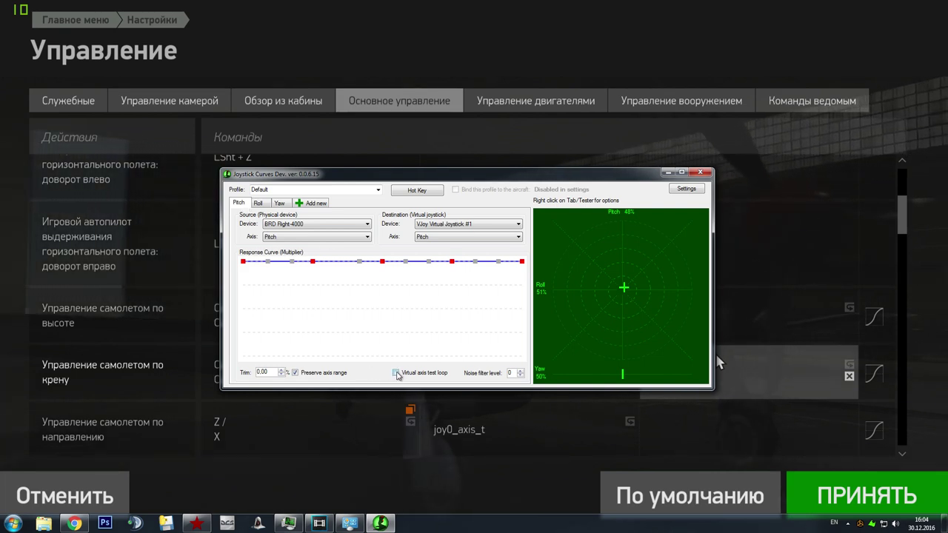
click(396, 372)
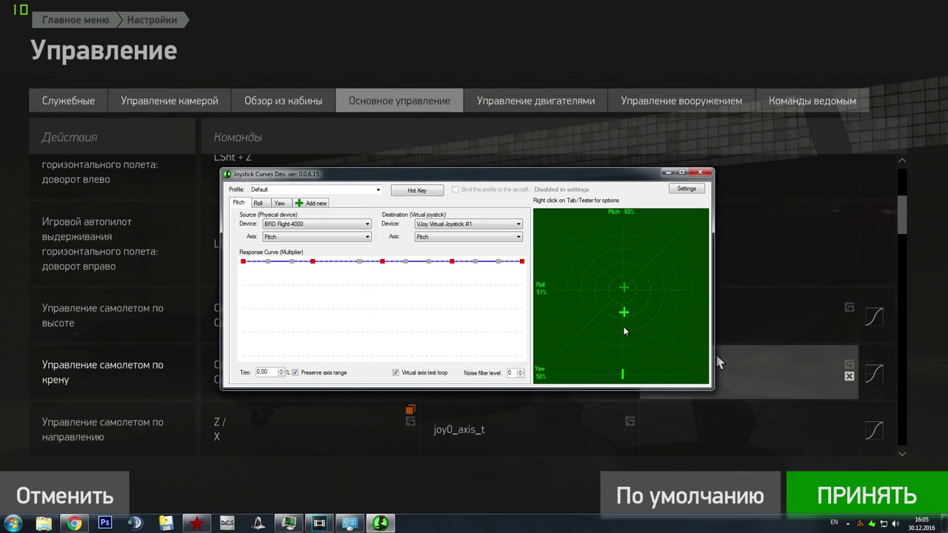
- In Il-2 Sturmovik, rebind Управление самолетом по высоте to the virtual joystick's joy3_axis_y and accept it
click(641, 39)
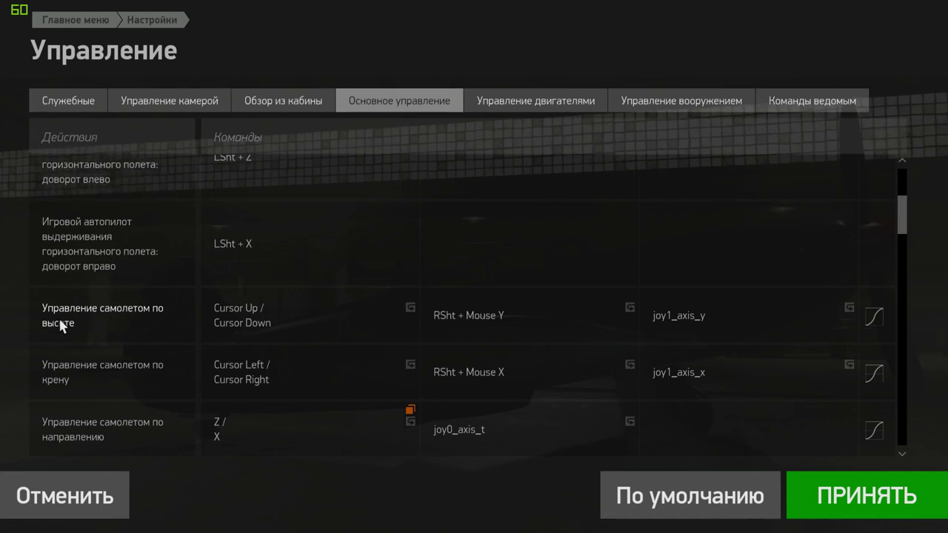
click(749, 319)
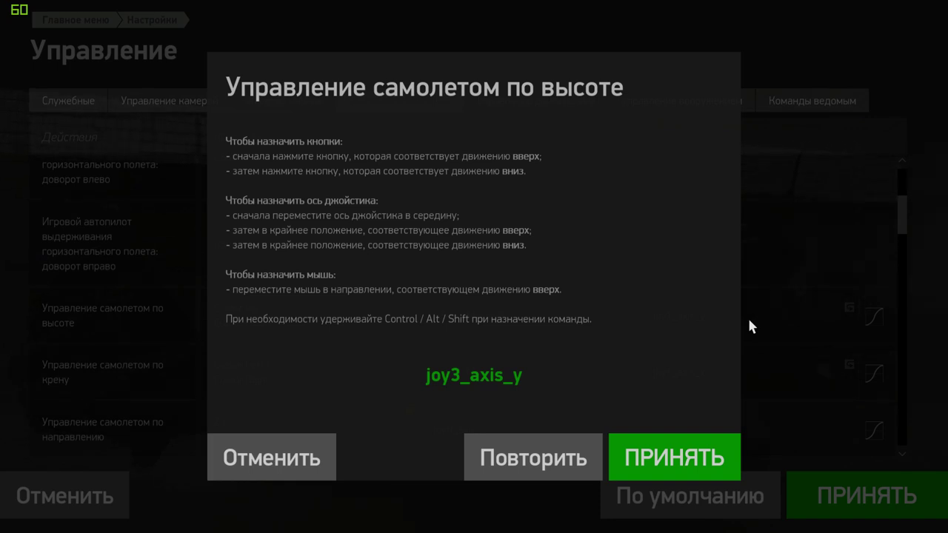
click(667, 466)
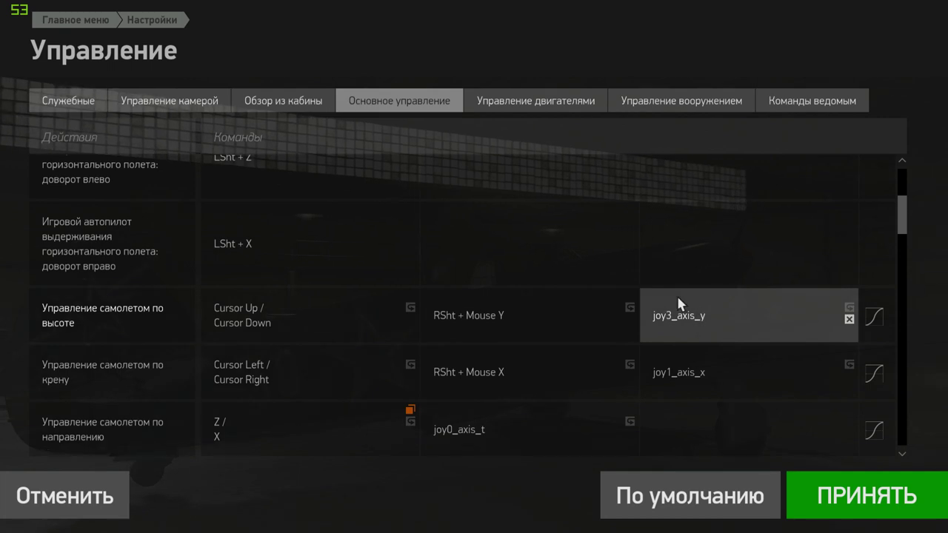
- Switch to Joystick Curves, disable the virtual axis test loop for Pitch and enable it for Roll
key(alt+Tab)
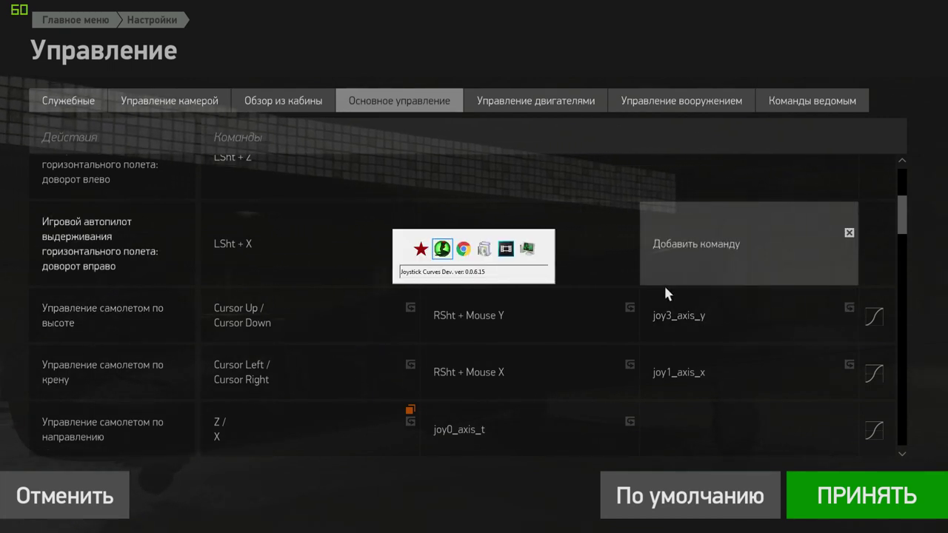
click(398, 373)
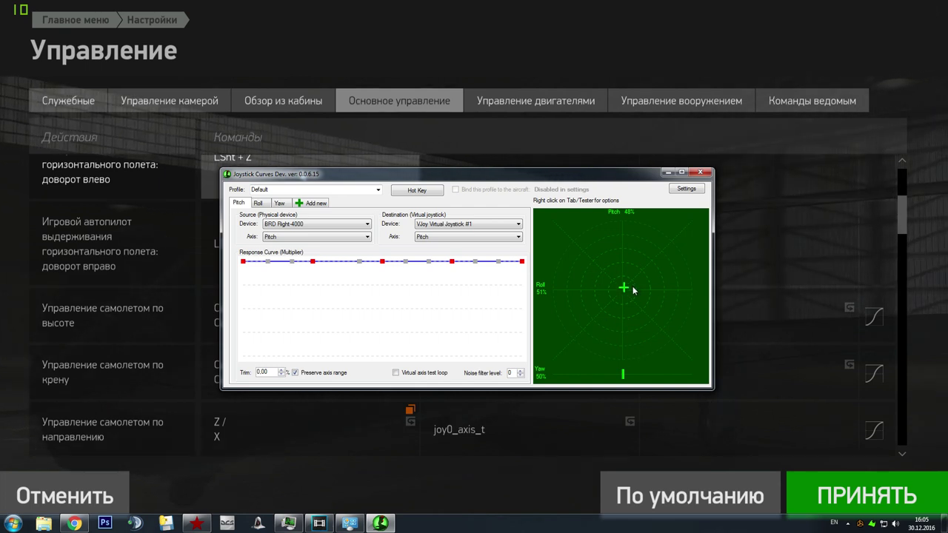
click(261, 204)
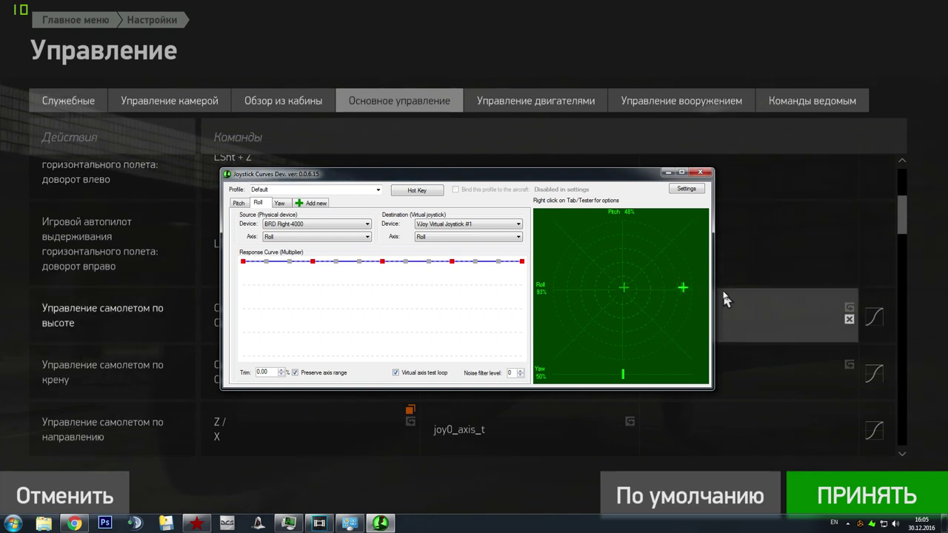
- Back in Il-2 Sturmovik, rebind Управление самолетом по крену to joy3_axis_x and accept it
click(670, 64)
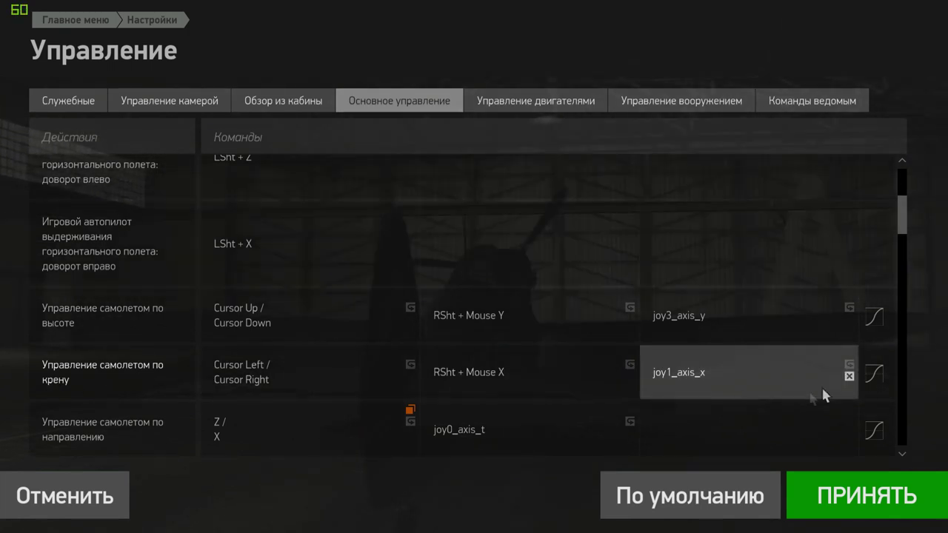
double_click(785, 383)
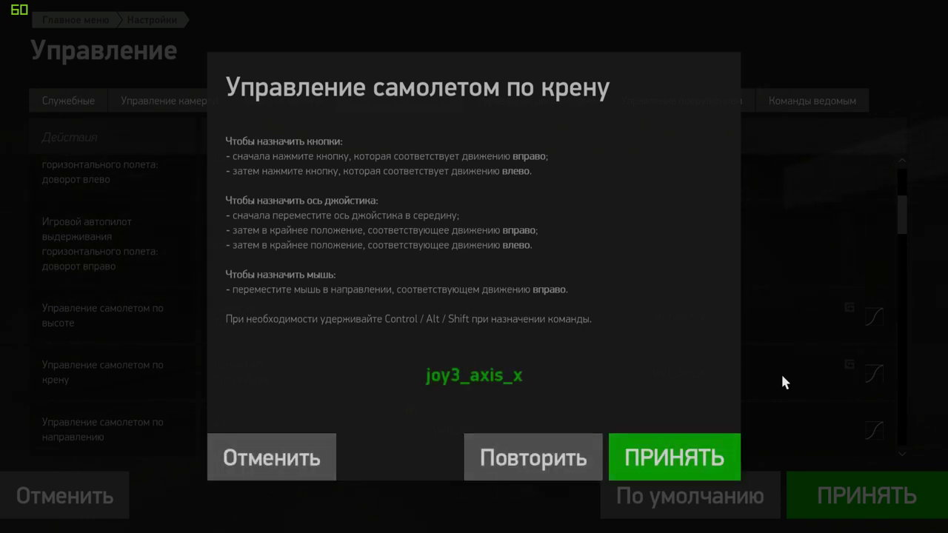
click(683, 454)
- Switch to Joystick Curves, disable the virtual axis test loop for Roll and enable it for Yaw
scroll(679, 405, down, 2)
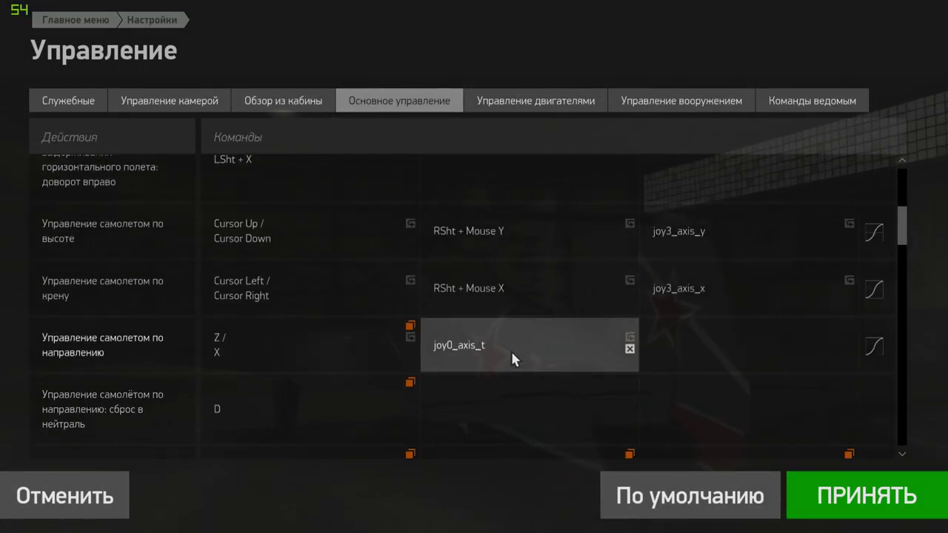
key(alt+Tab)
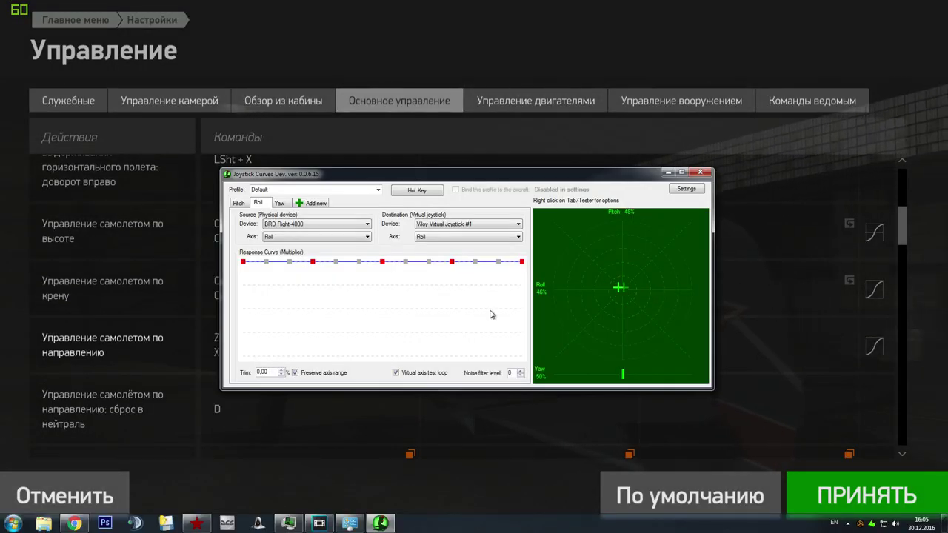
click(420, 373)
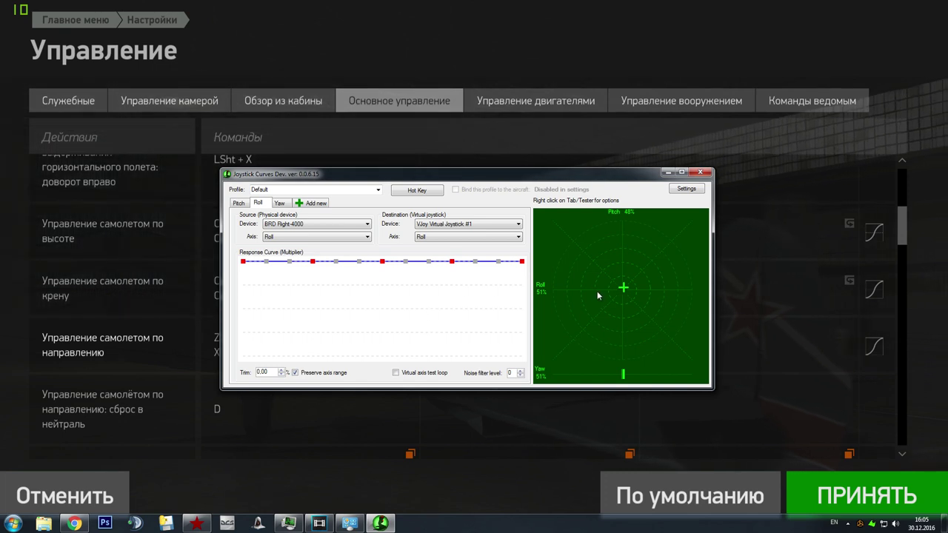
click(282, 205)
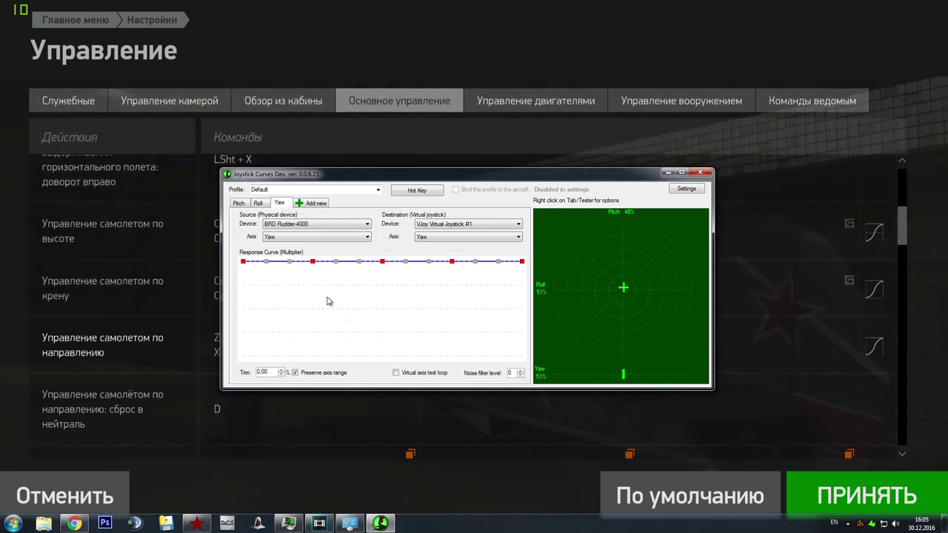
click(396, 372)
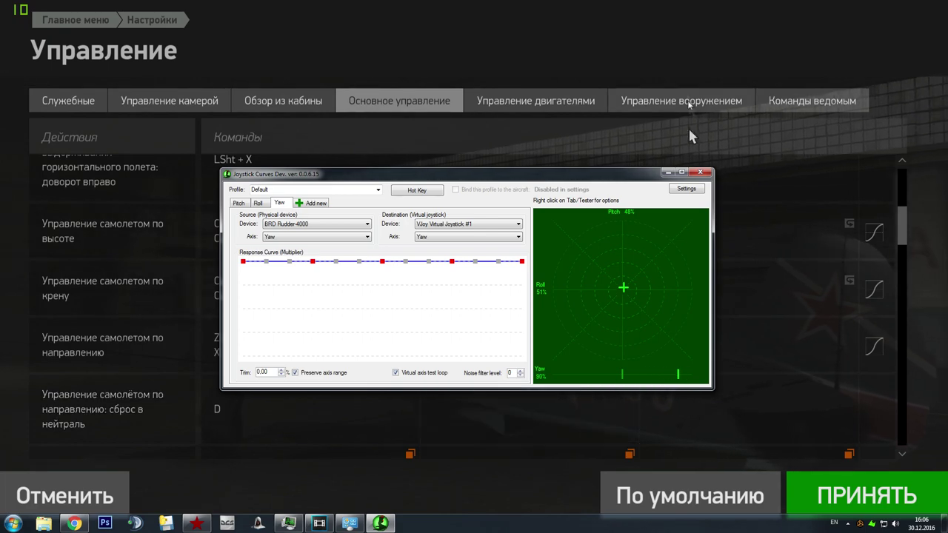
- In Il-2 Sturmovik, rebind Управление самолетом по направлению to joy3_axis_t, accept the control settings and return to the main menu
click(674, 75)
click(509, 346)
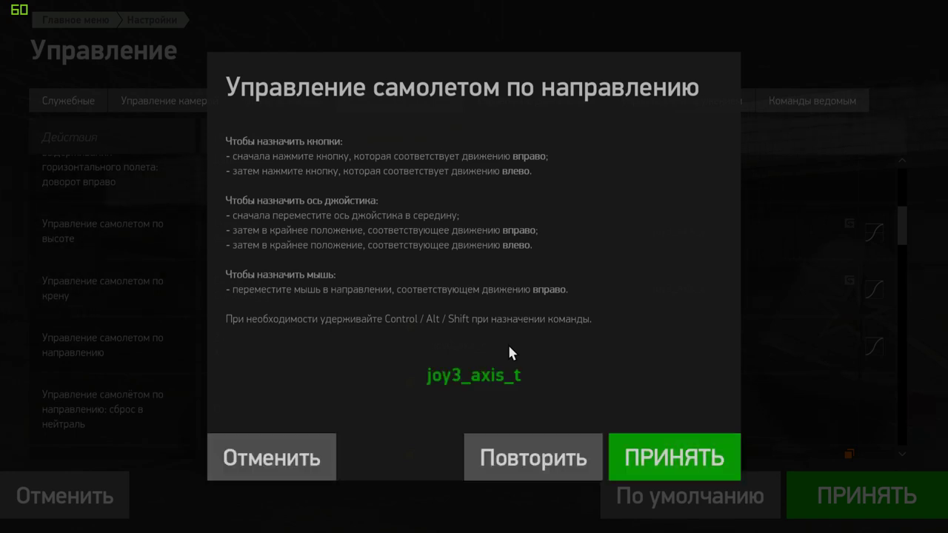
click(634, 458)
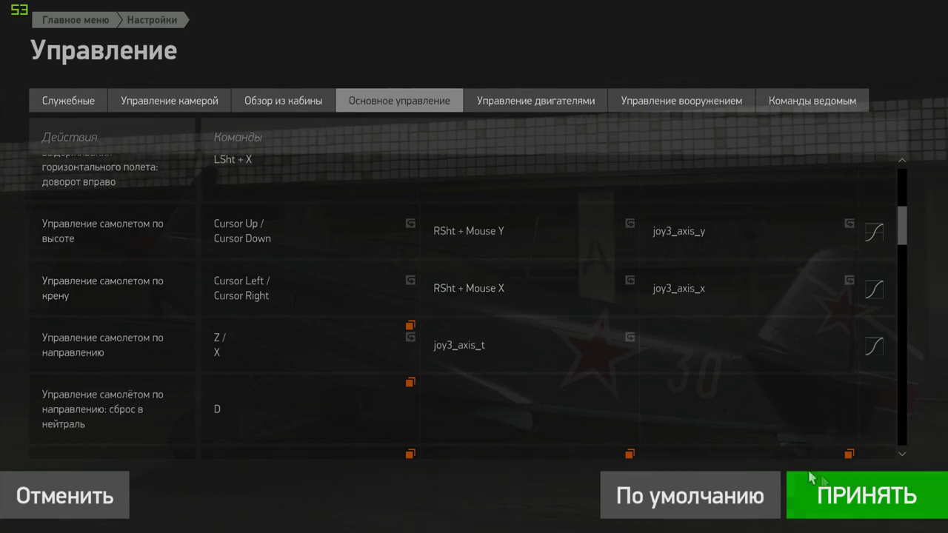
click(846, 507)
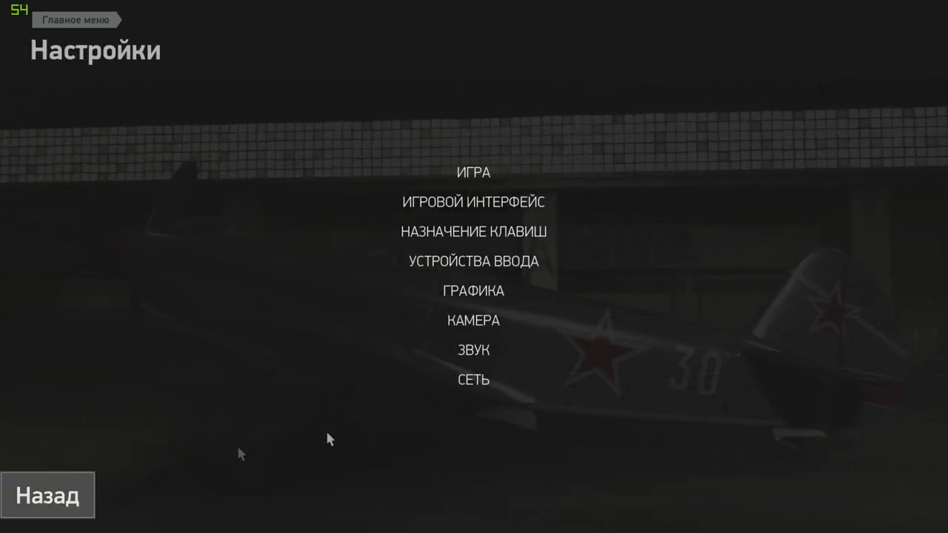
click(57, 499)
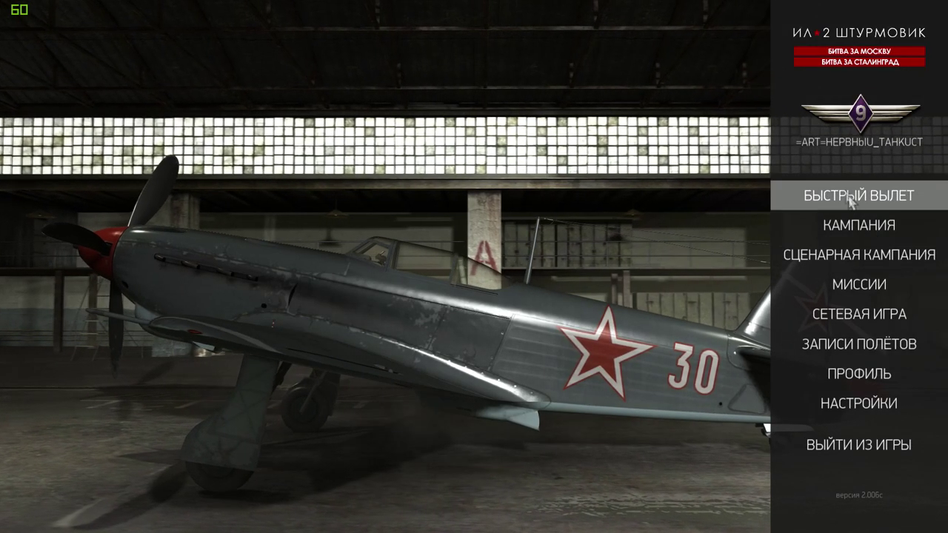
- Set up a quick mission with the start option Со стоянки and begin the flight through the briefing
click(848, 194)
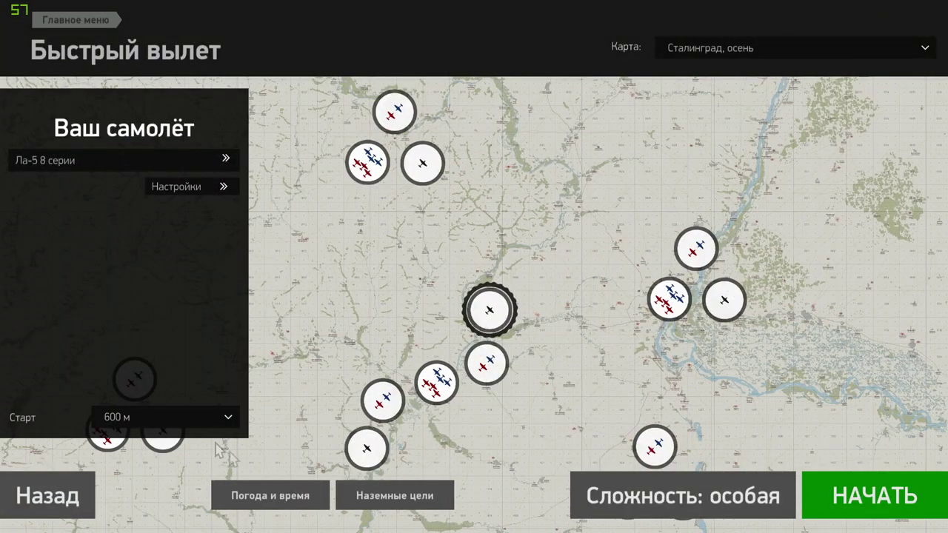
click(192, 422)
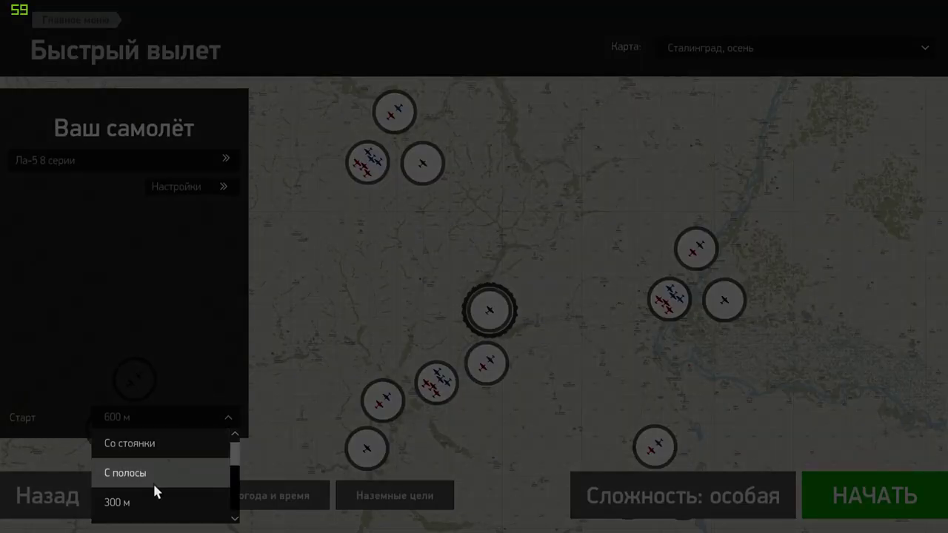
click(146, 449)
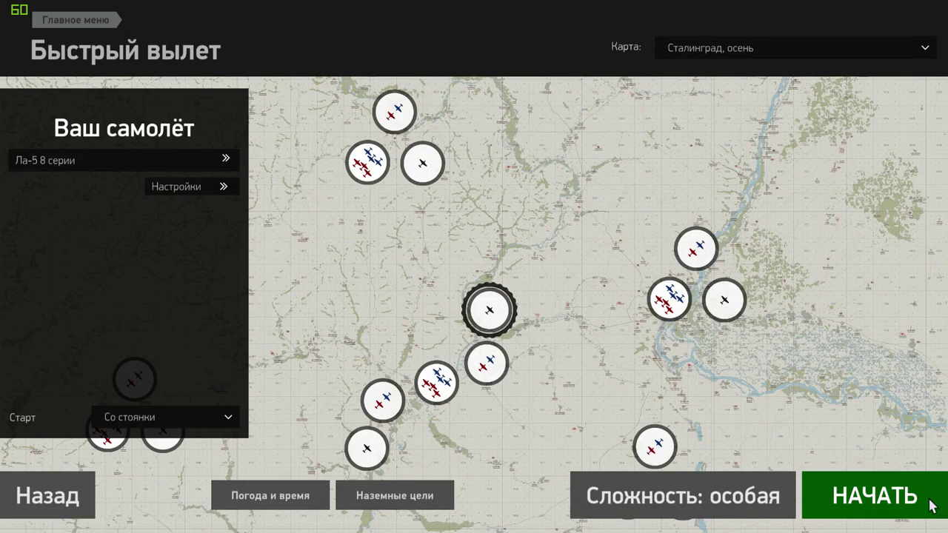
click(932, 506)
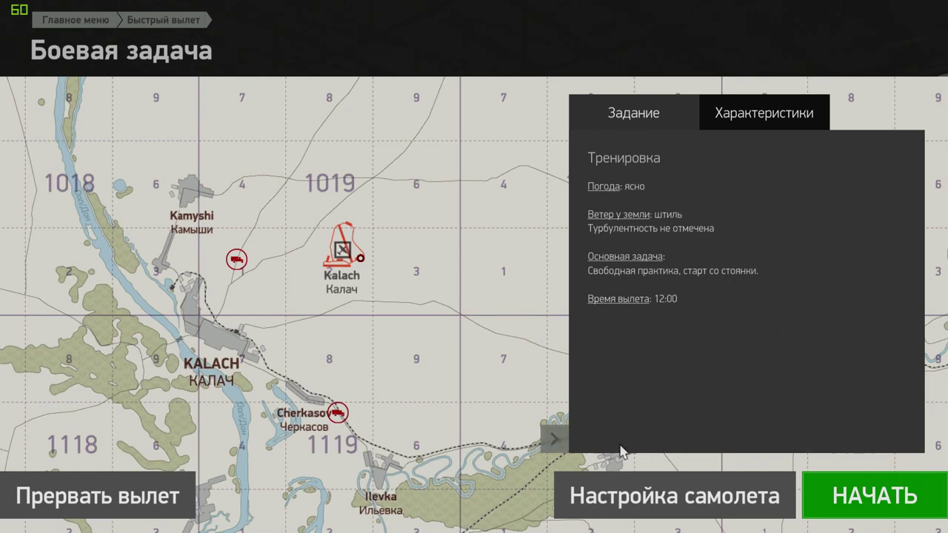
click(570, 446)
click(911, 499)
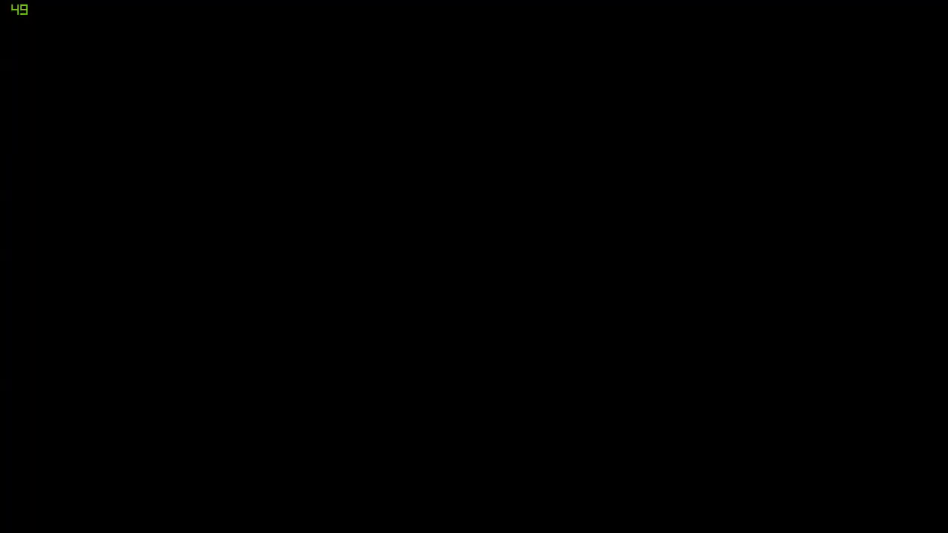
- Unpause the flight, turn off the Yaw virtual axis test loop in Joystick Curves, and return to the cockpit
key(p)
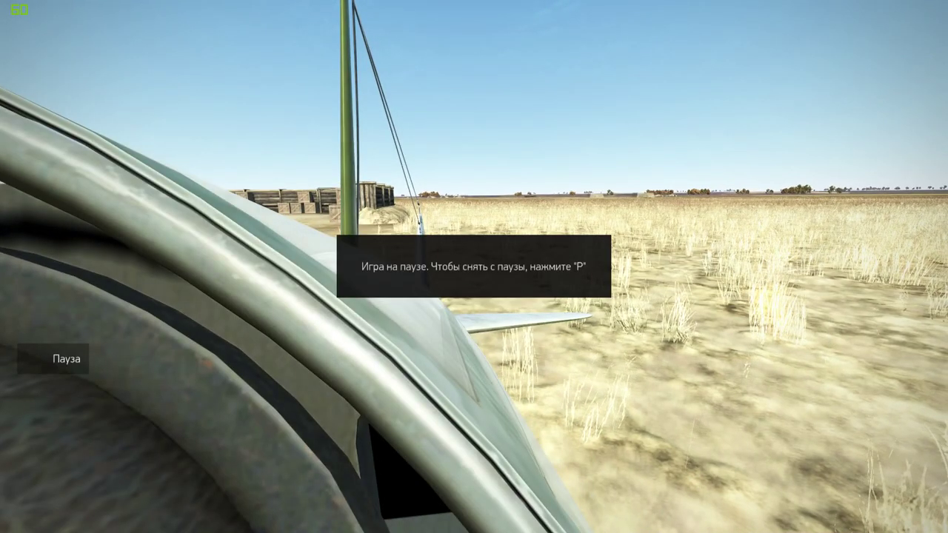
key(p)
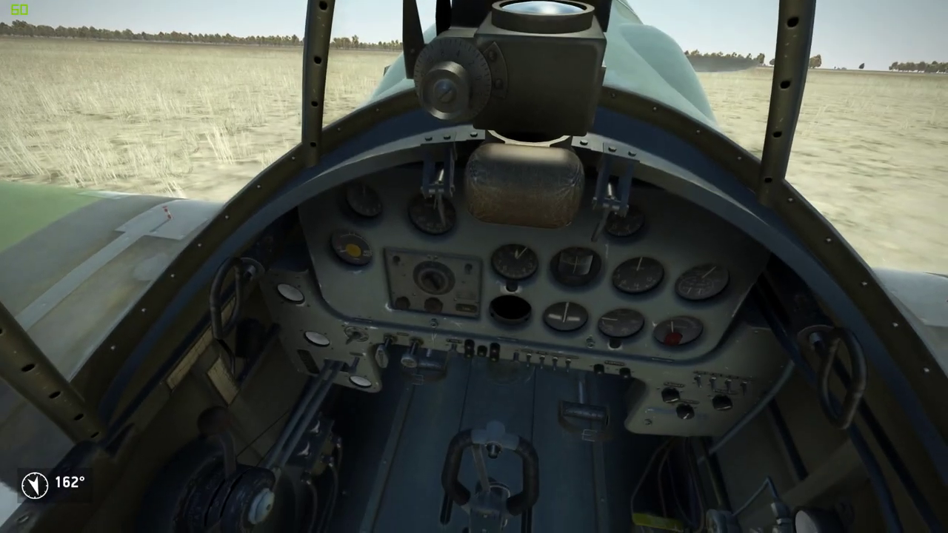
key(alt+Tab)
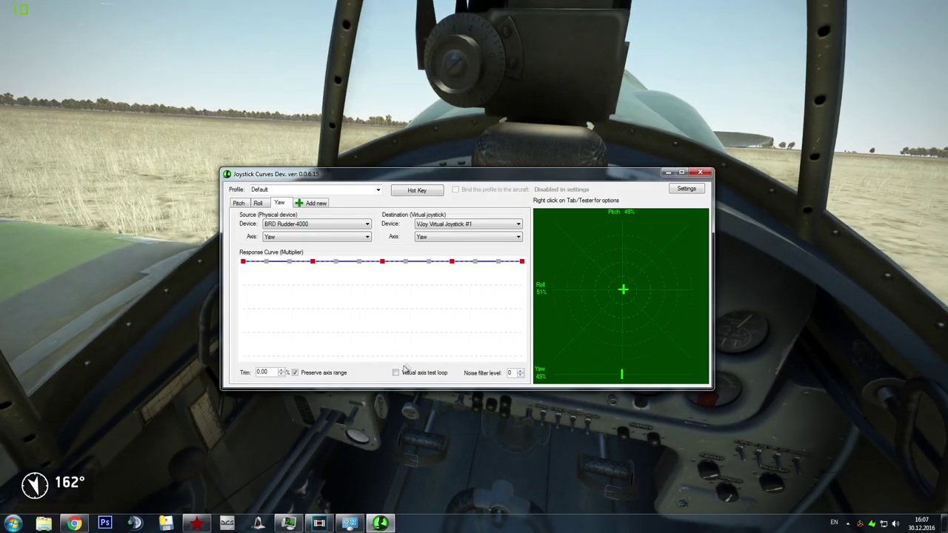
key(alt+Tab)
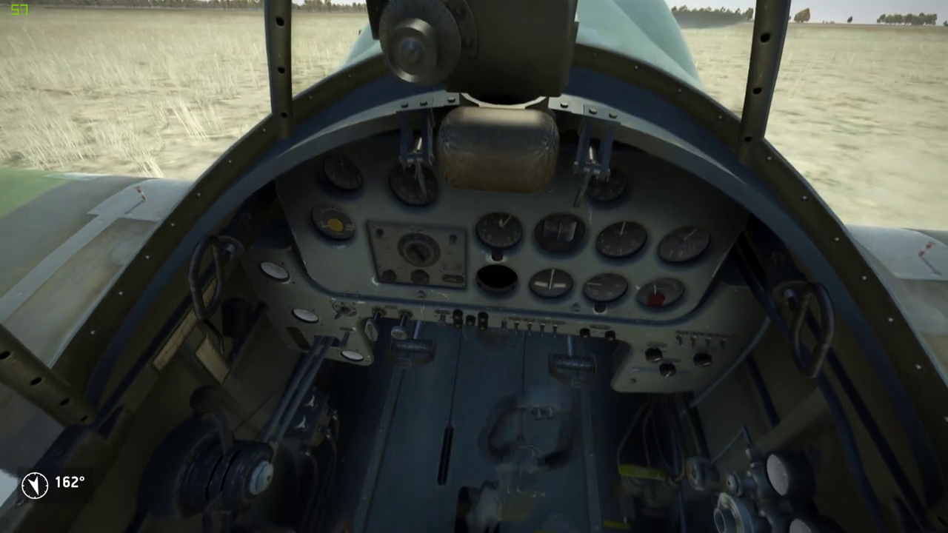
- In Joystick Curves, lower the Pitch curve's first point to the graph's bottom and its second to about 48%, smoothing the handles between them
key(alt+Tab)
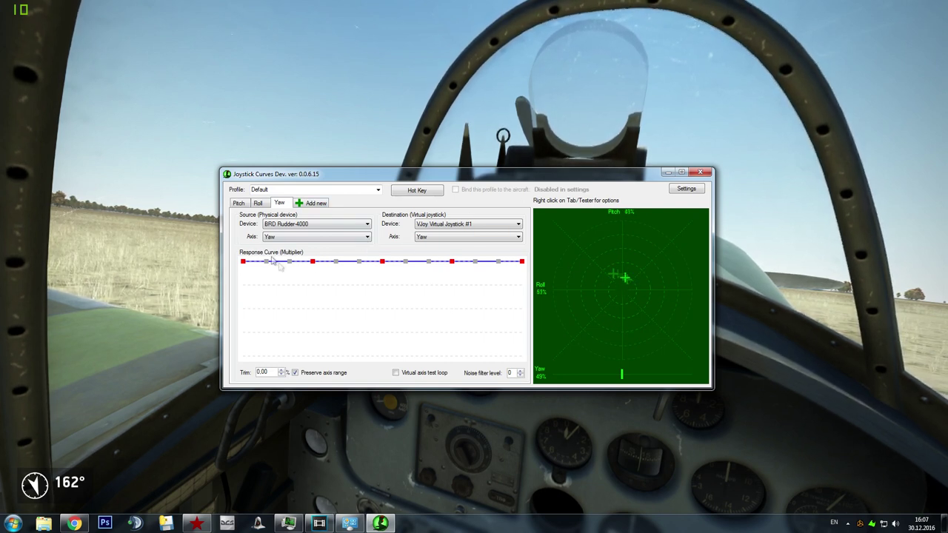
click(238, 204)
drag(240, 261, 243, 353)
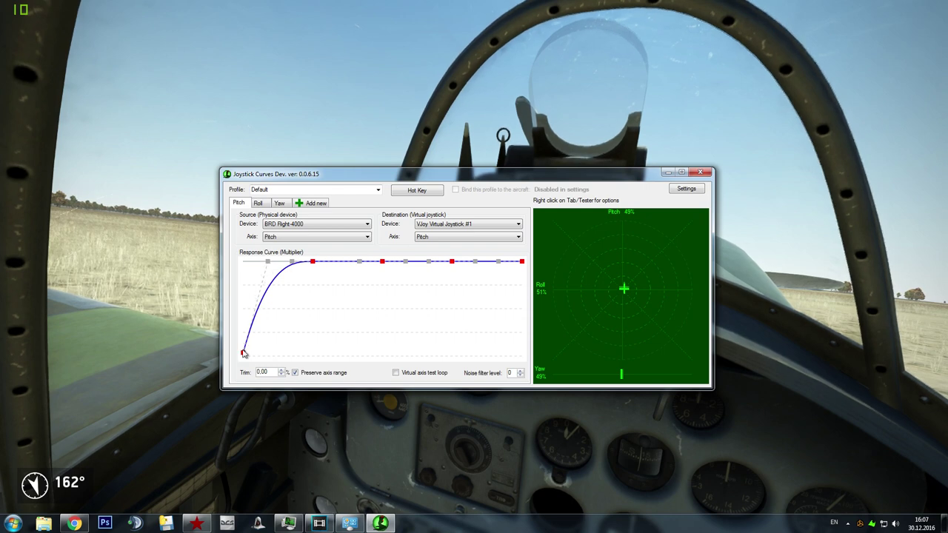
drag(314, 261, 334, 317)
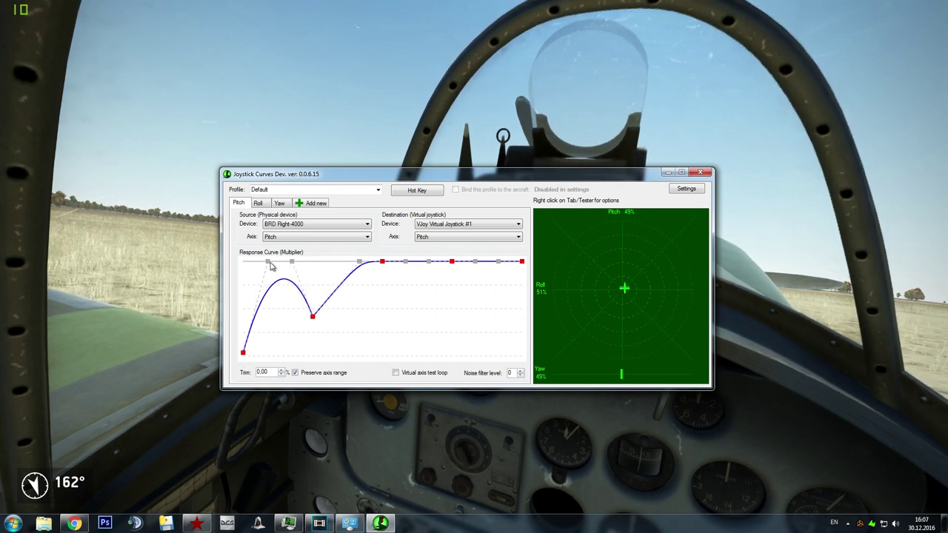
drag(268, 261, 284, 338)
drag(292, 262, 301, 330)
drag(243, 353, 243, 356)
drag(300, 328, 297, 328)
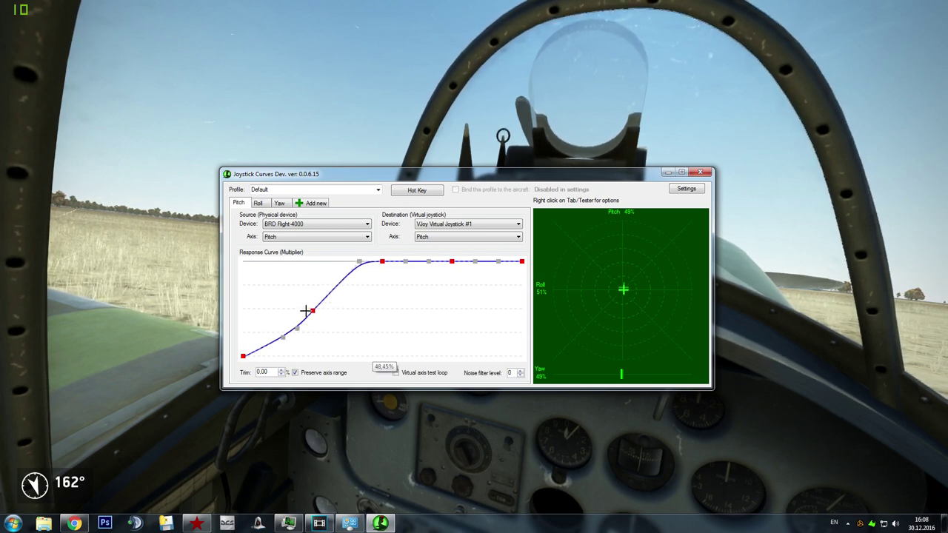
- Check the control stick's pitch response in the Il-2 Sturmovik cockpit against the reshaped curve in Joystick Curves
key(alt+Tab)
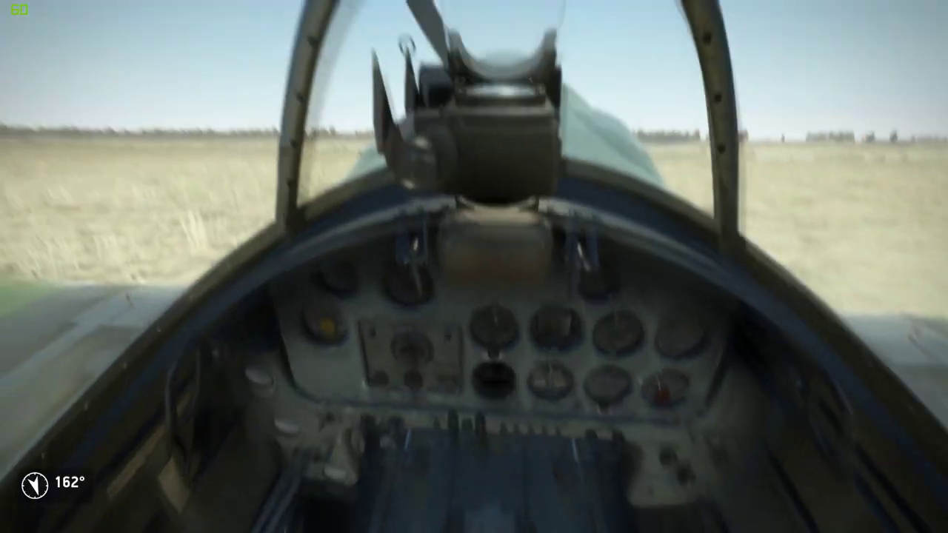
key(alt+Tab)
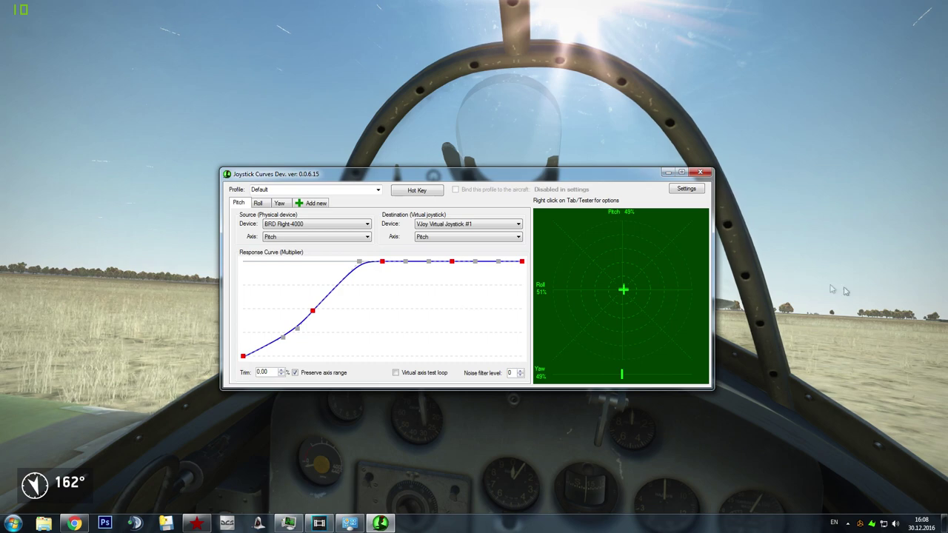
key(alt+Tab)
- End the flight, confirm finishing it, and leave Il-2 Sturmovik for the desktop
key(Escape)
click(466, 326)
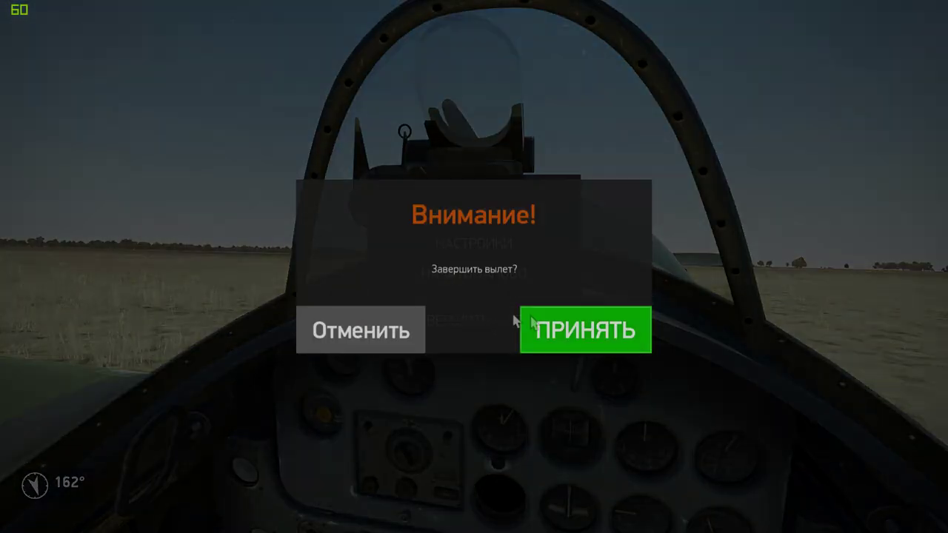
click(585, 330)
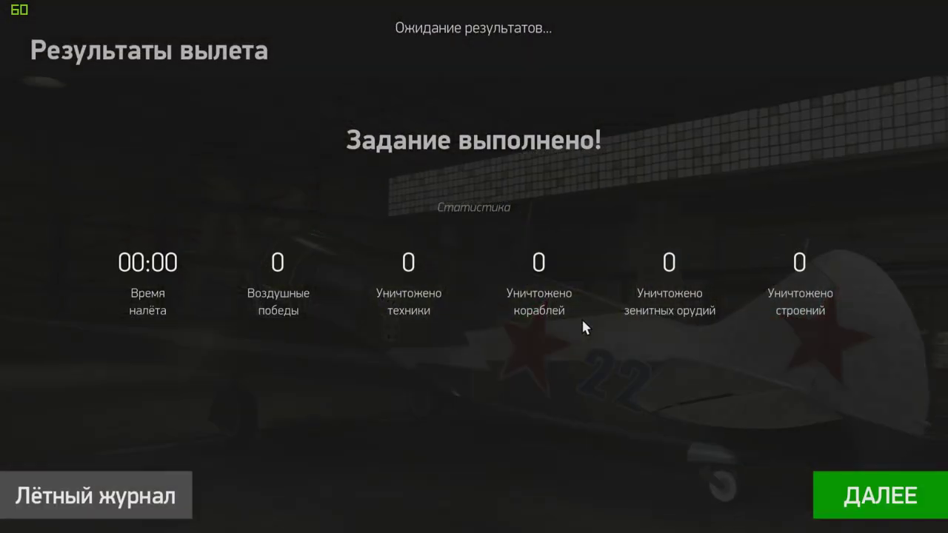
click(162, 498)
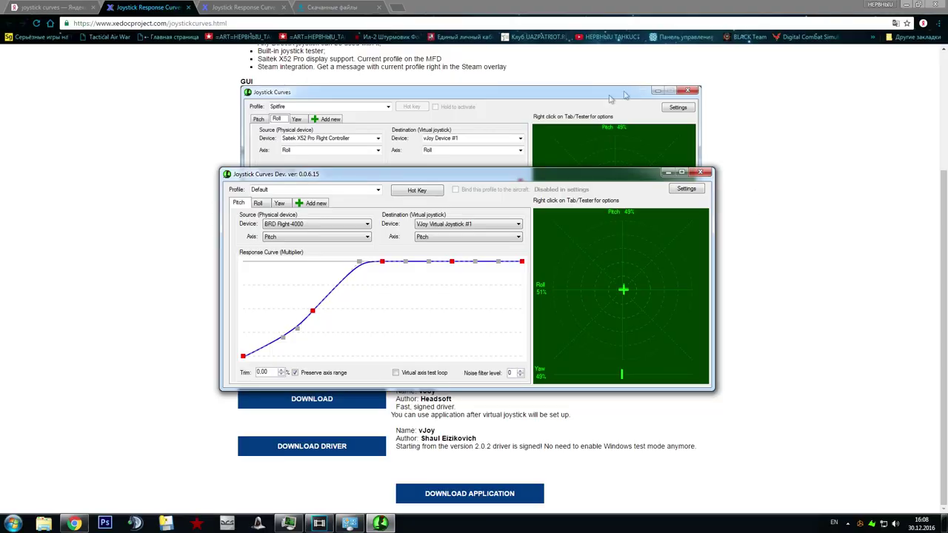
- Import the desktop file "yak-1 test good yaw+pitch.jcprofile" into Joystick Curves and switch to the imported profile
click(938, 4)
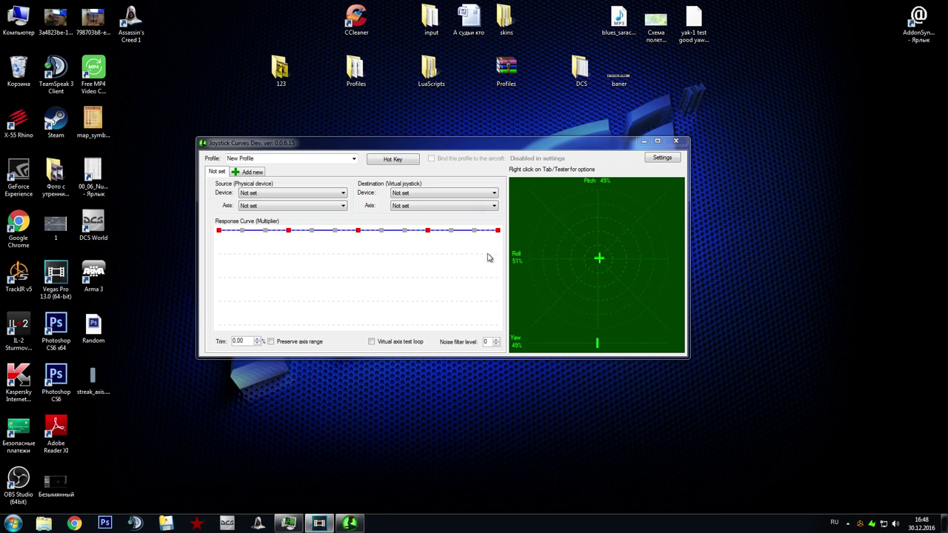
click(695, 22)
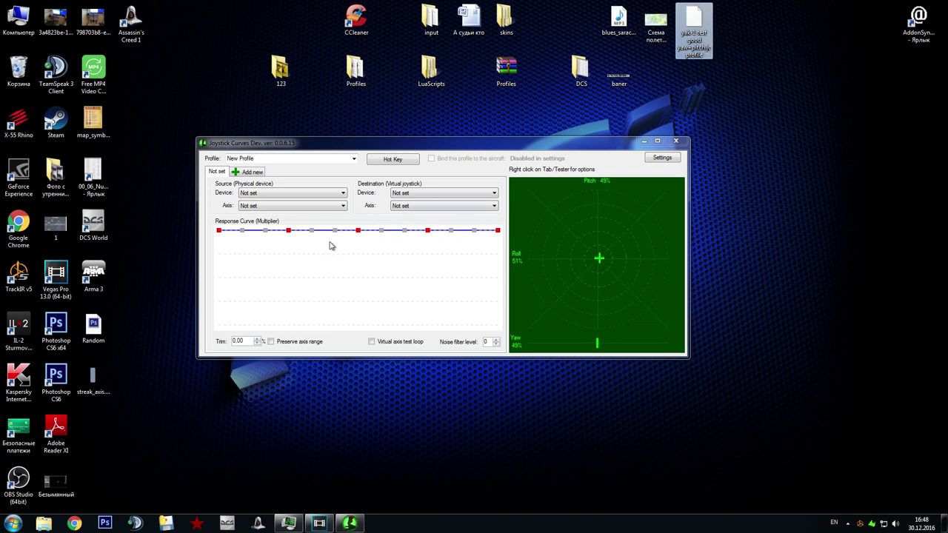
right_click(219, 175)
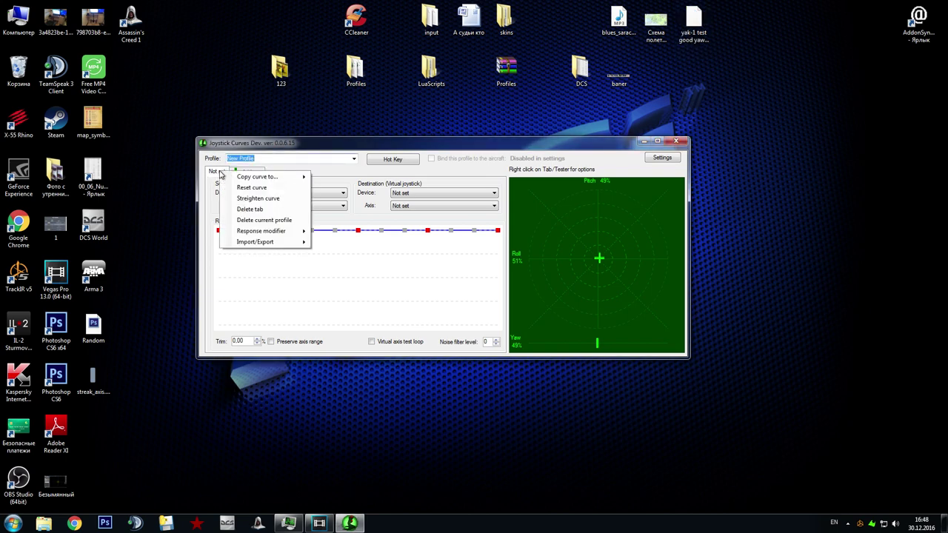
mouse_move(286, 242)
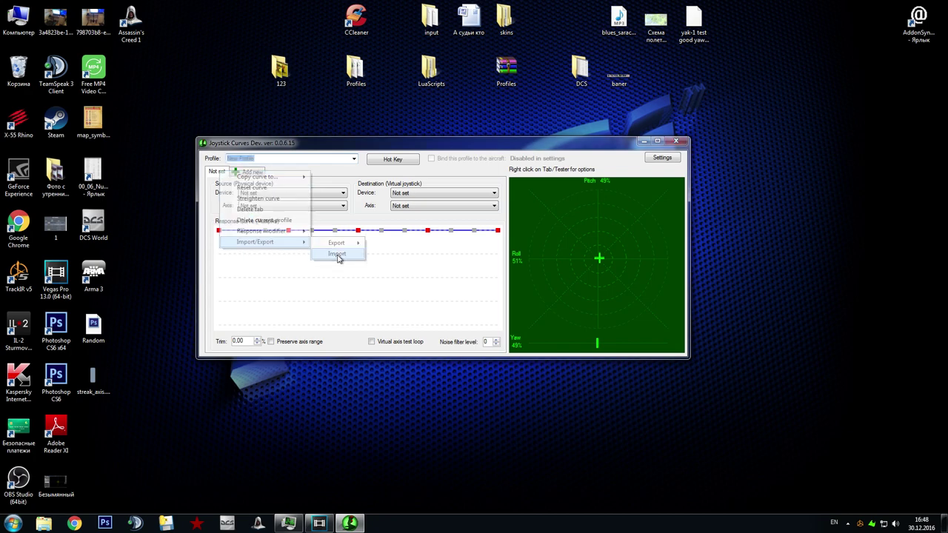
click(337, 255)
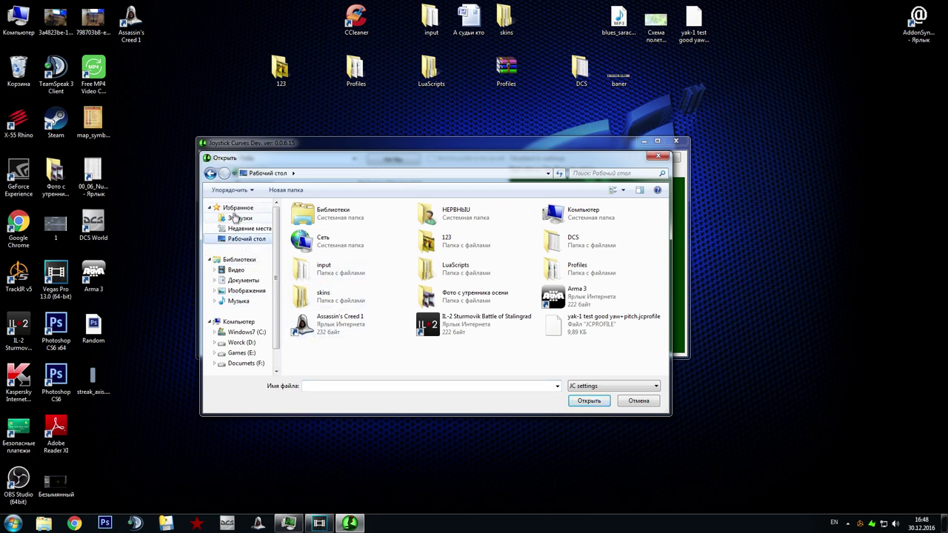
double_click(576, 330)
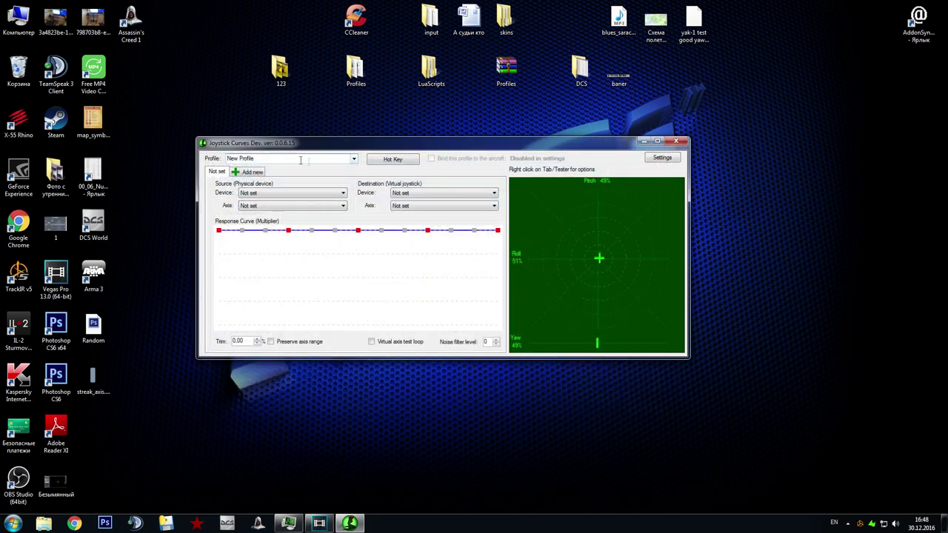
click(354, 160)
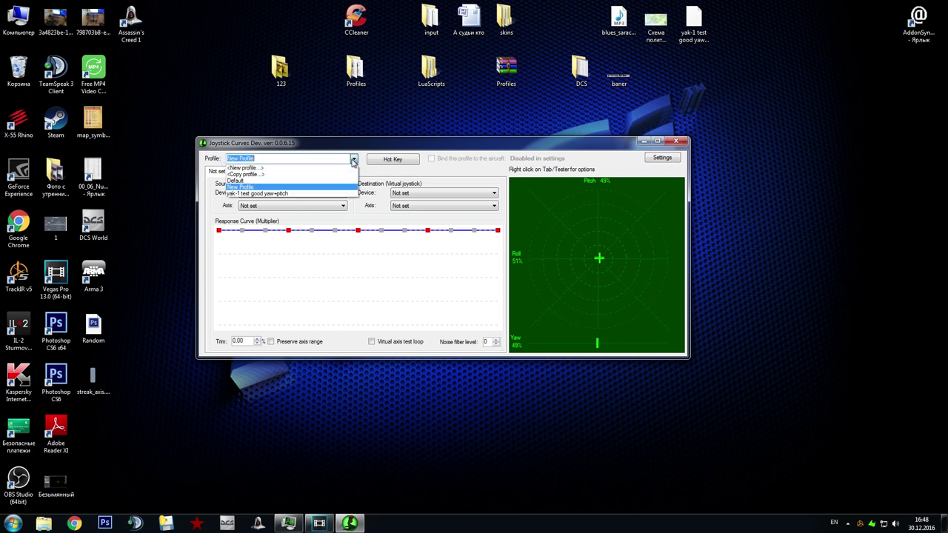
click(266, 195)
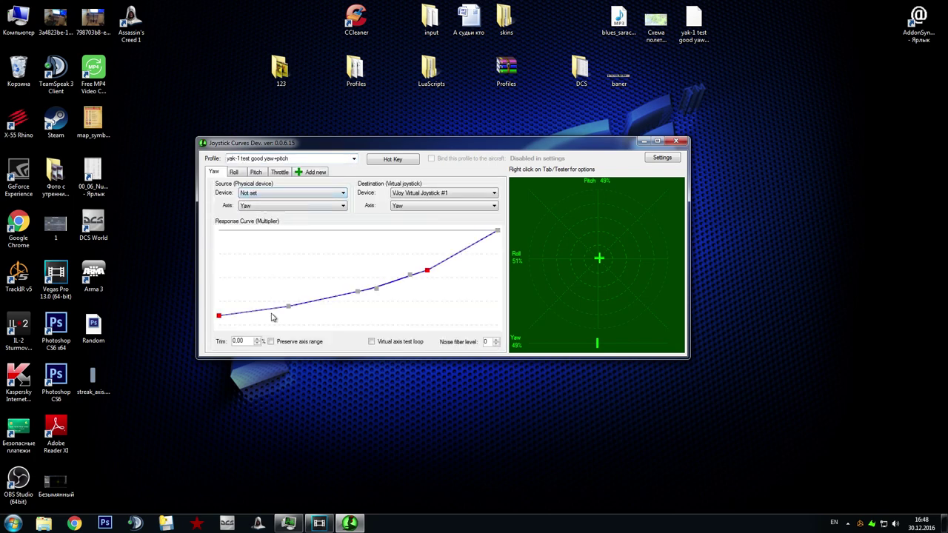
- Set the source device to BRD Rudder-4000 for Yaw and BRD Flight-4000 for Pitch, and assign one for Roll
click(255, 192)
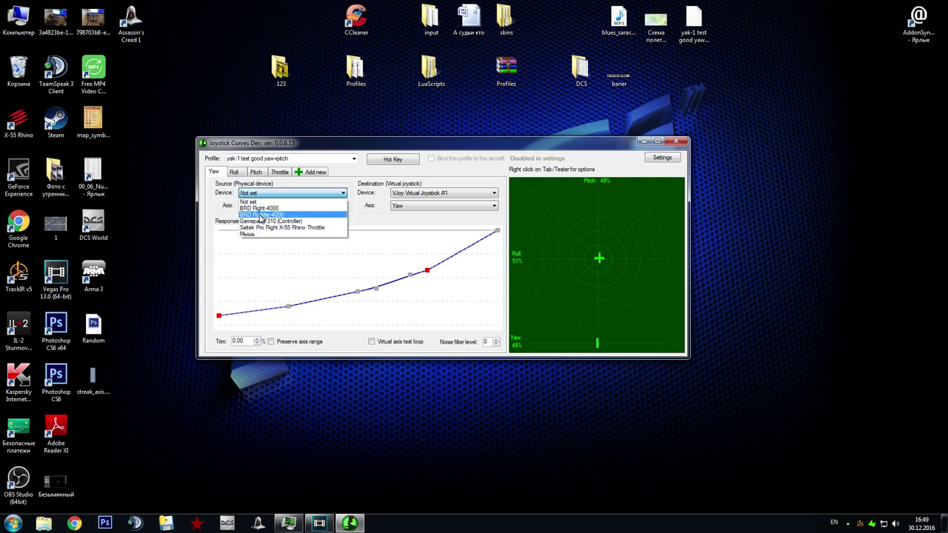
click(259, 226)
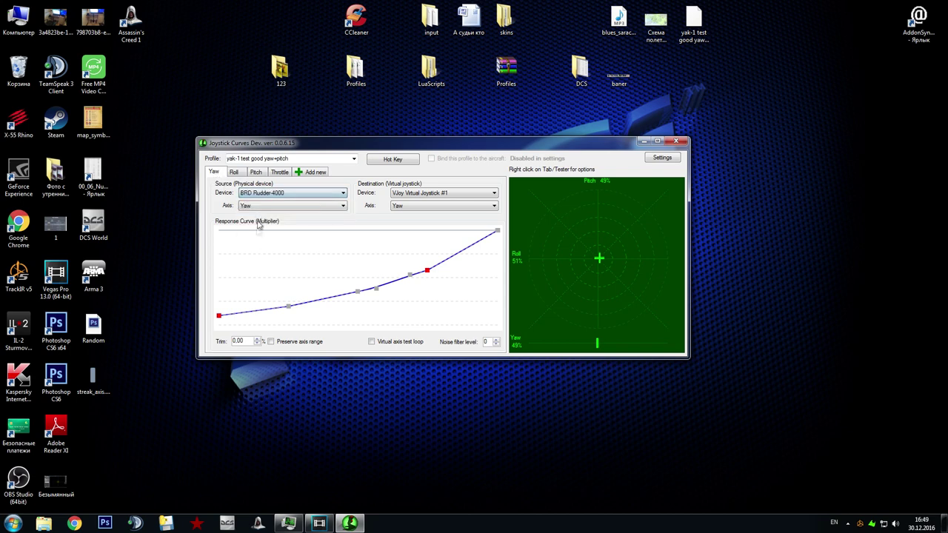
click(236, 173)
click(250, 194)
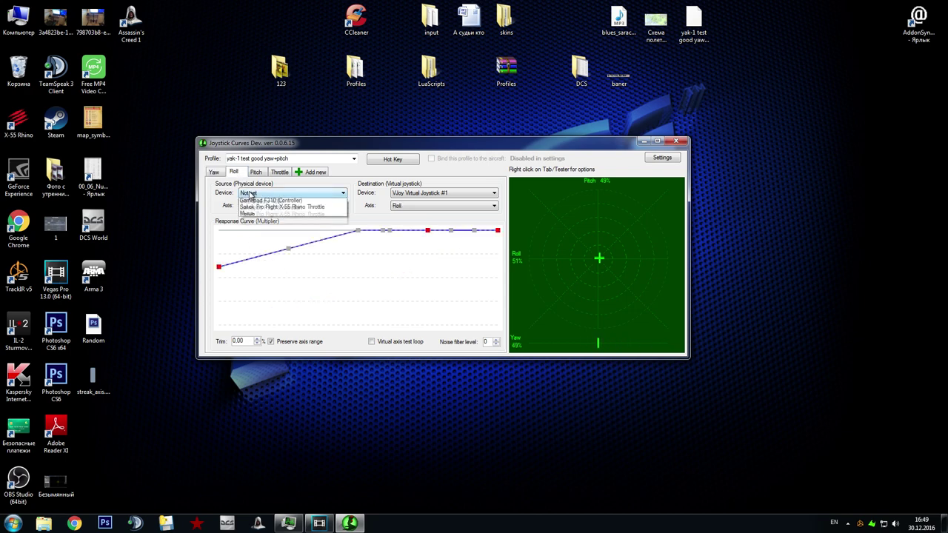
click(268, 221)
click(256, 173)
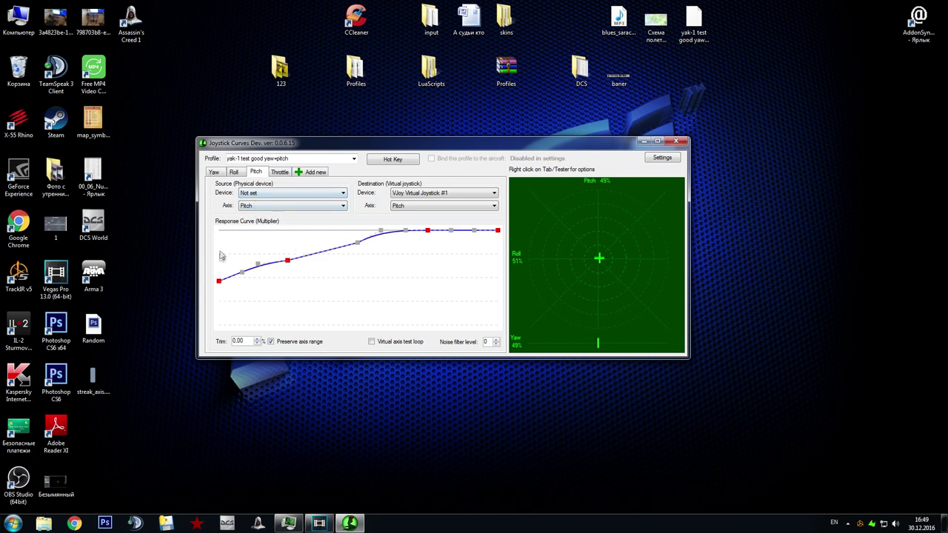
click(263, 194)
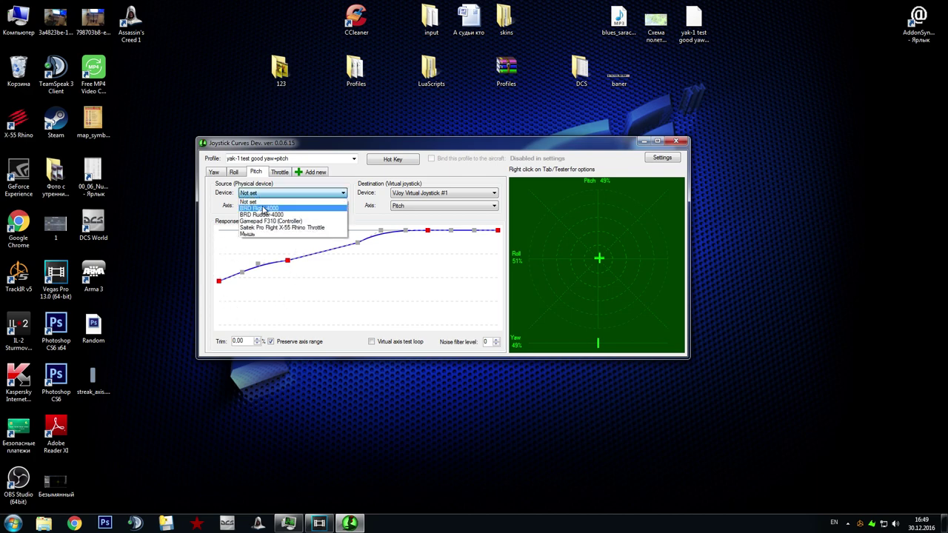
click(263, 210)
- Check the source devices offered for the Throttle axis, then delete the Throttle tab from the profile
click(282, 172)
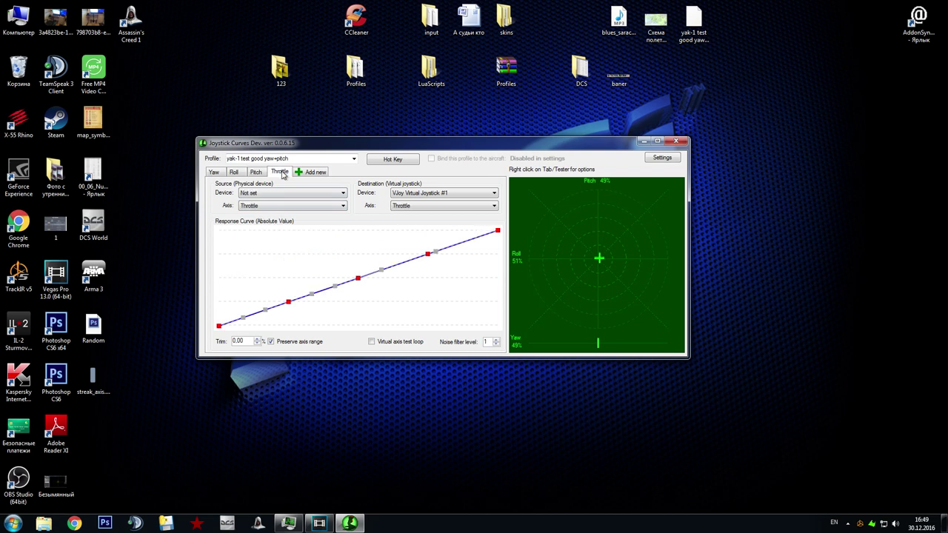
click(279, 194)
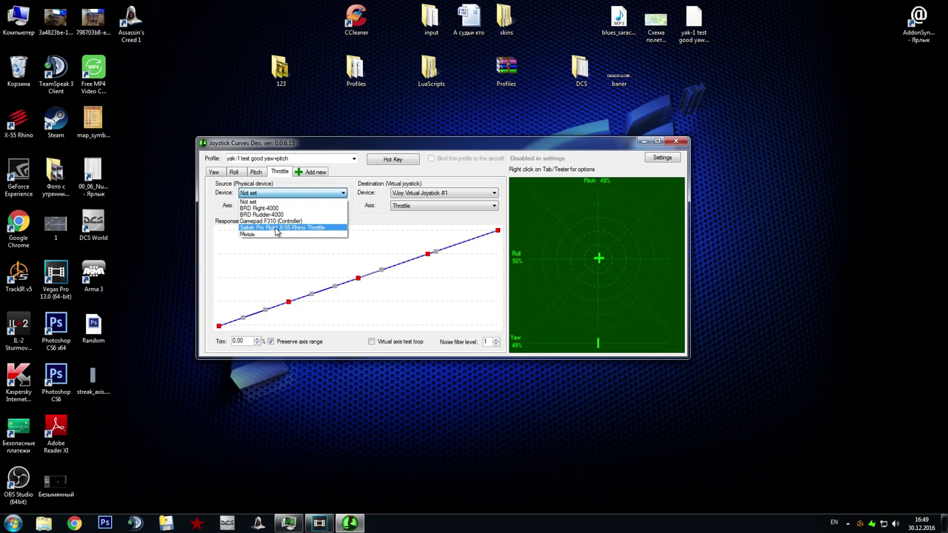
click(280, 175)
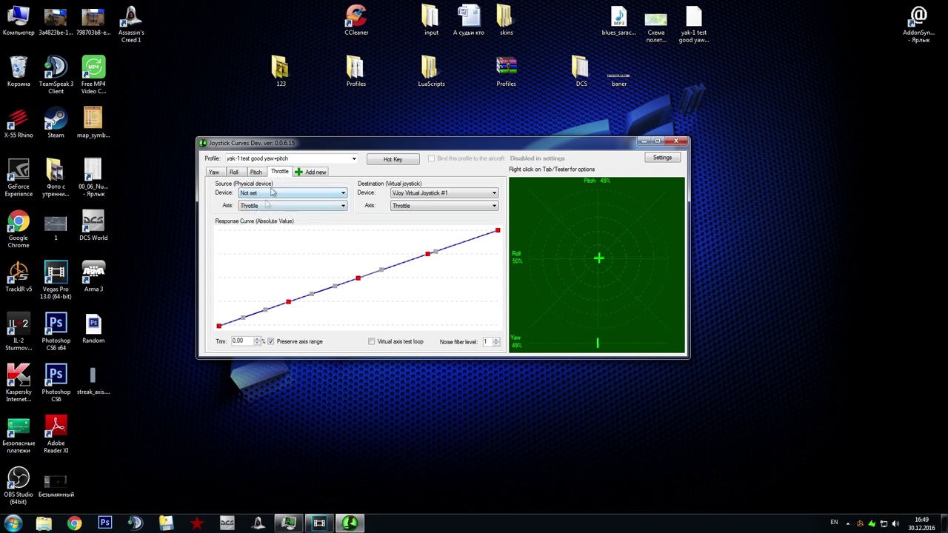
right_click(280, 174)
click(312, 212)
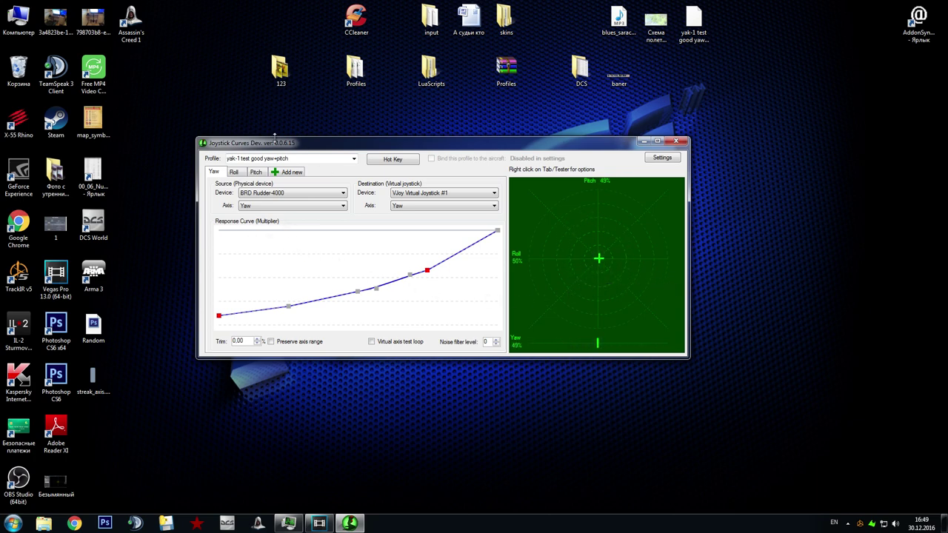
- Shorten the imported profile's name to yak-1
click(293, 159)
click(304, 158)
drag(299, 158, 243, 158)
key(BackSpace)
key(BackSpace)
key(BackSpace)
- Display the Pitch axis, adjust a handle on its curve's first segment, and assign 0 as the yak-1 profile's hot key
click(256, 172)
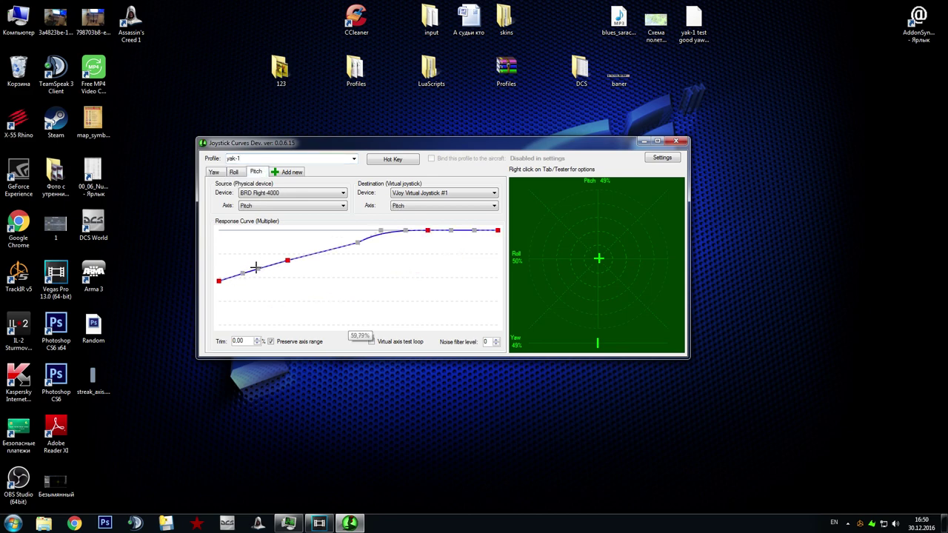
click(252, 158)
click(263, 157)
click(378, 162)
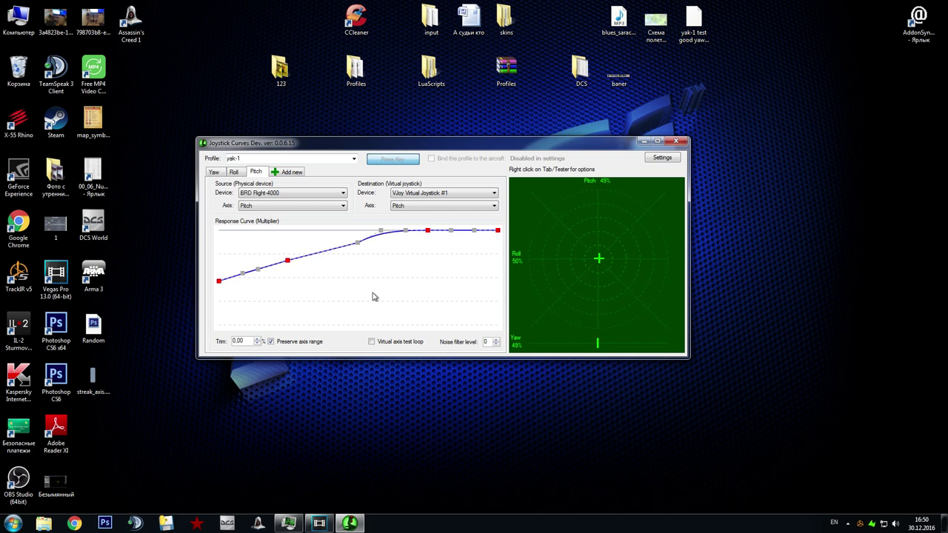
key(0)
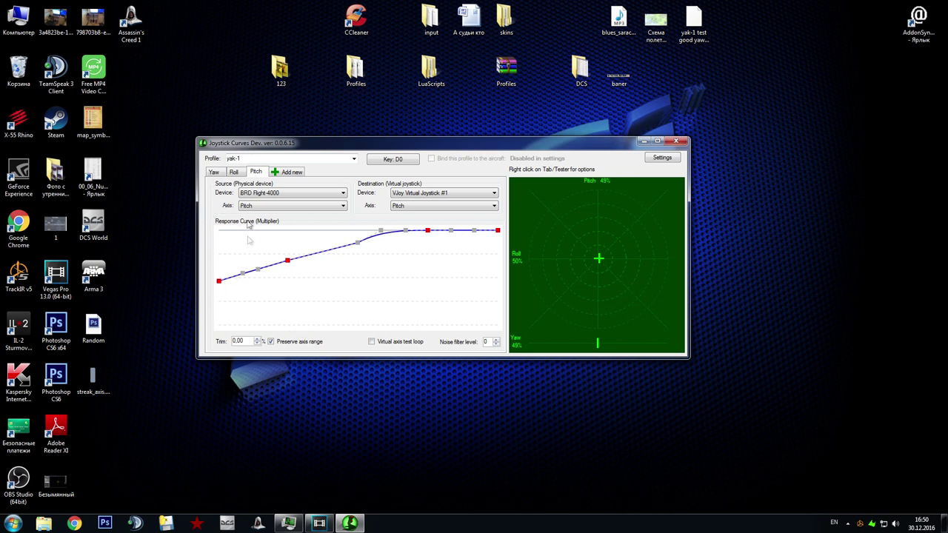
- Lower the Pitch curve's first point to the graph's bottom, its second to about 20% and third to about 65%, smoothing the handles between them
drag(218, 281, 215, 323)
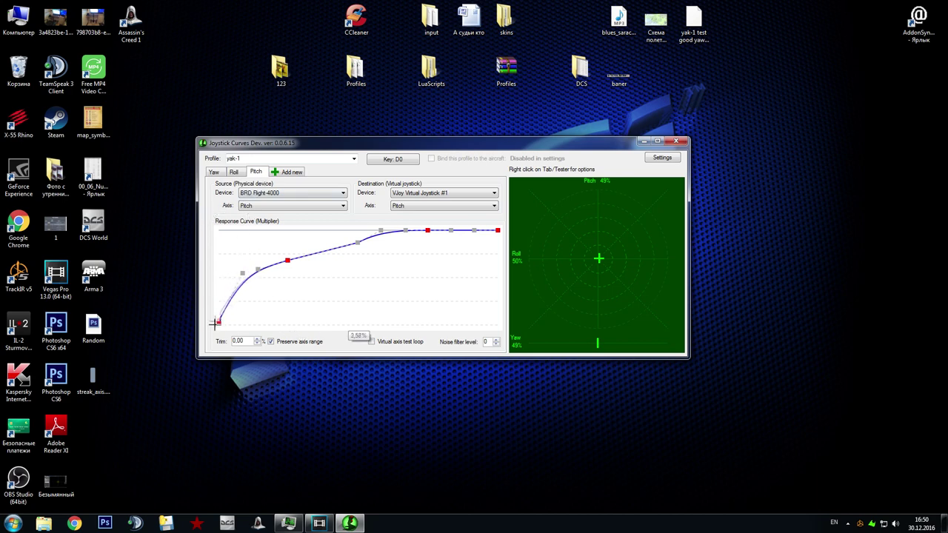
drag(242, 274, 265, 325)
drag(257, 277, 292, 318)
drag(288, 258, 333, 304)
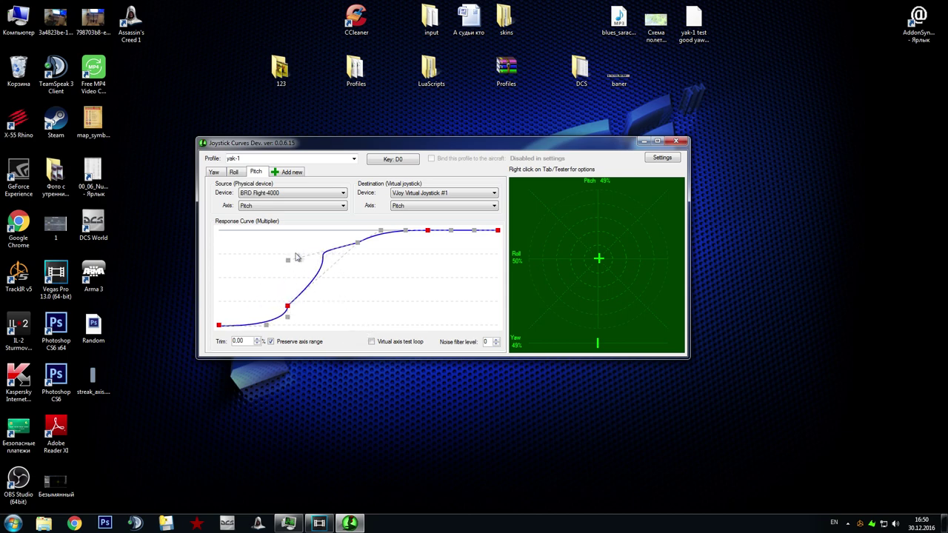
drag(289, 260, 384, 268)
drag(288, 304, 262, 317)
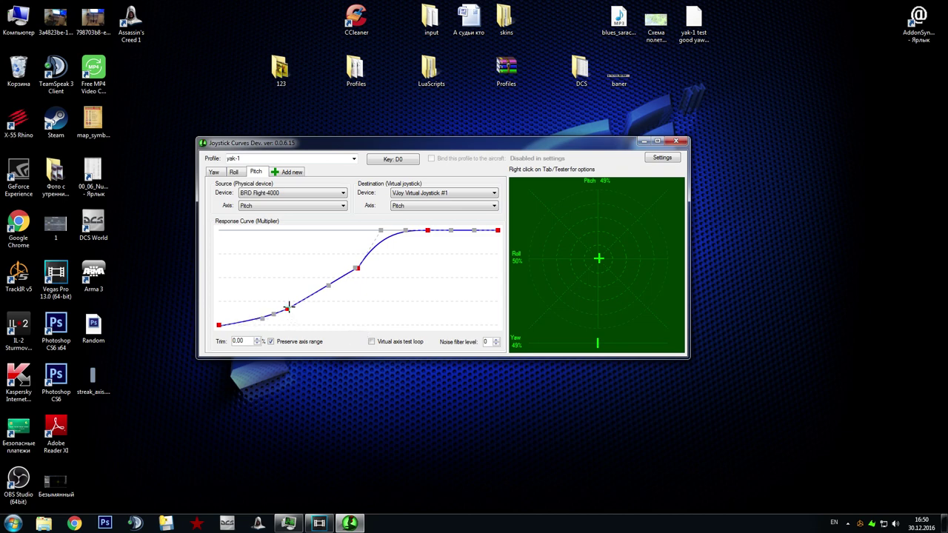
drag(358, 266, 358, 263)
drag(380, 230, 400, 236)
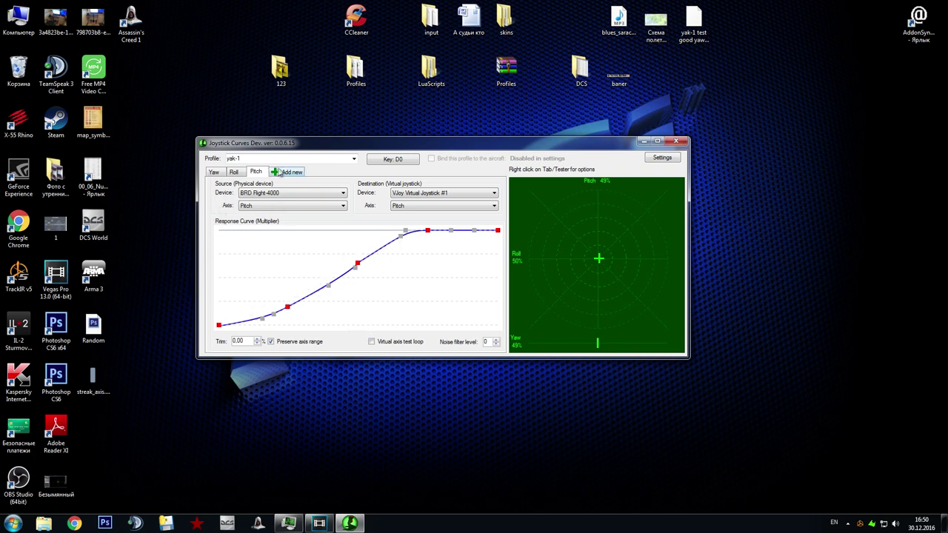
- Rename the profile to FW-190 and set its hot key to 0
double_click(259, 158)
text(FW-190)
click(389, 163)
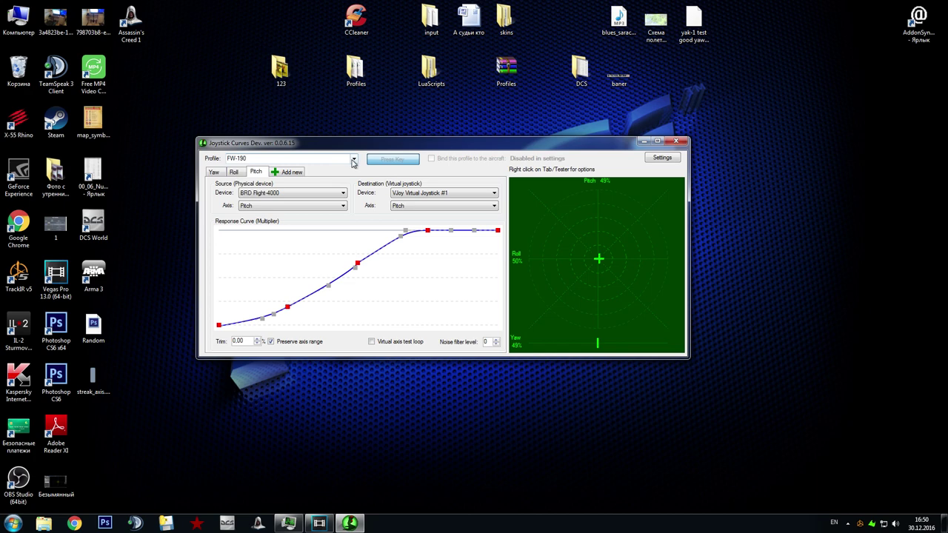
click(354, 160)
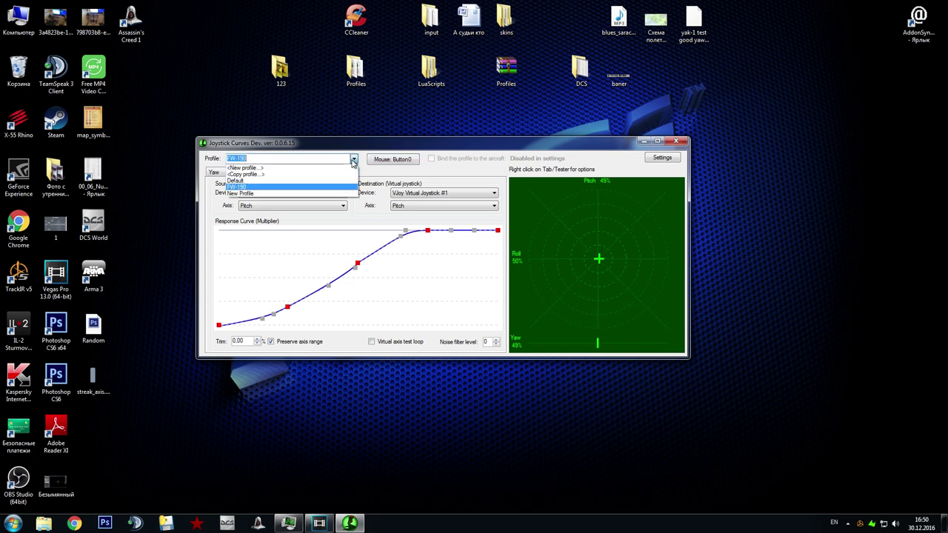
click(254, 187)
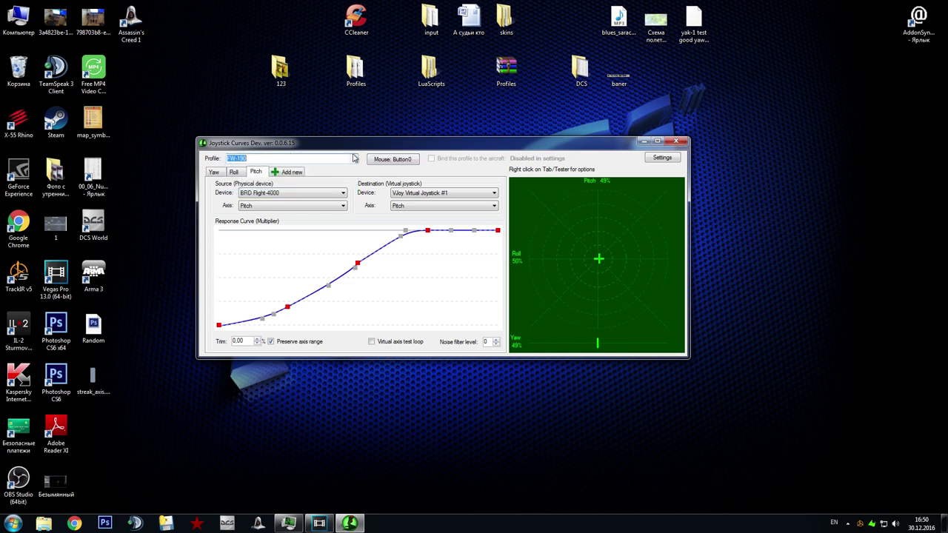
click(384, 161)
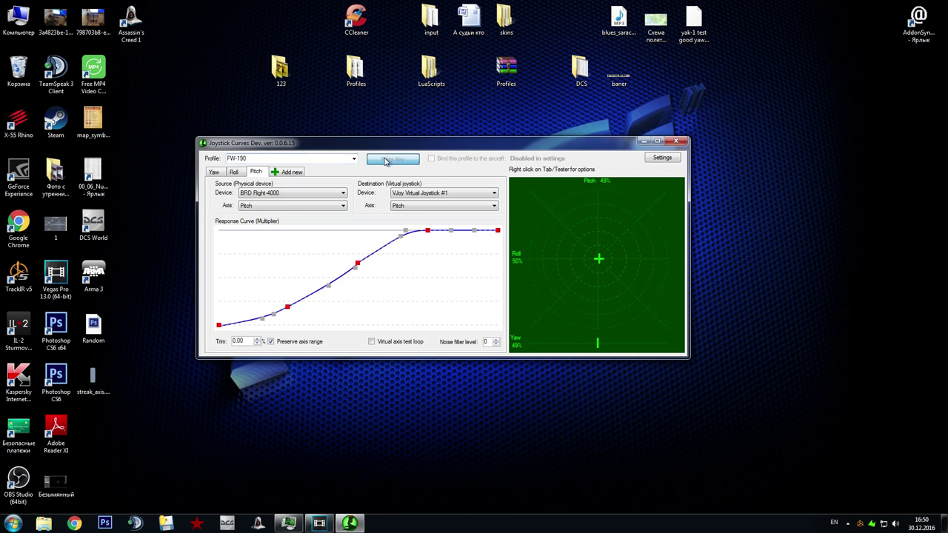
key(0)
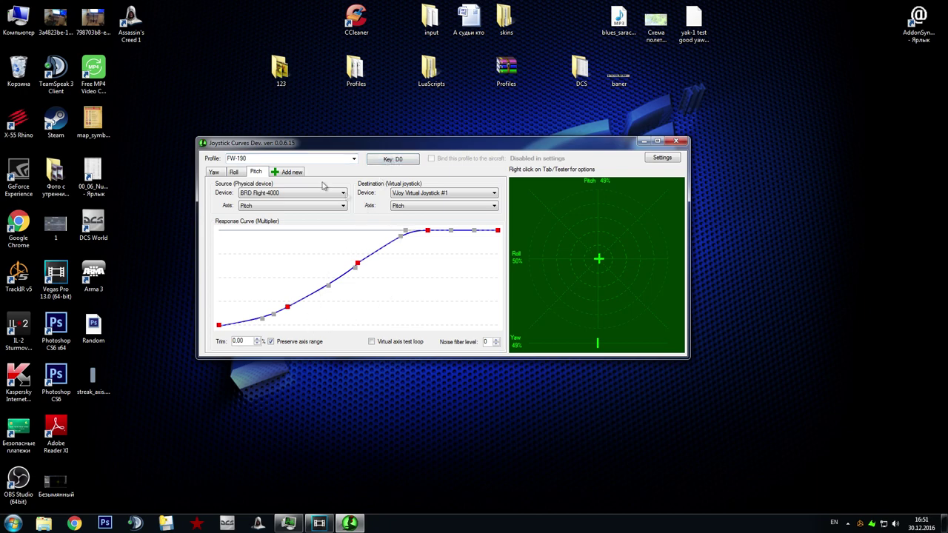
- Duplicate the FW-190 profile and raise the copy's first three Pitch curve points to about 46%, 77% and 100%, smoothing the handles between them
click(353, 159)
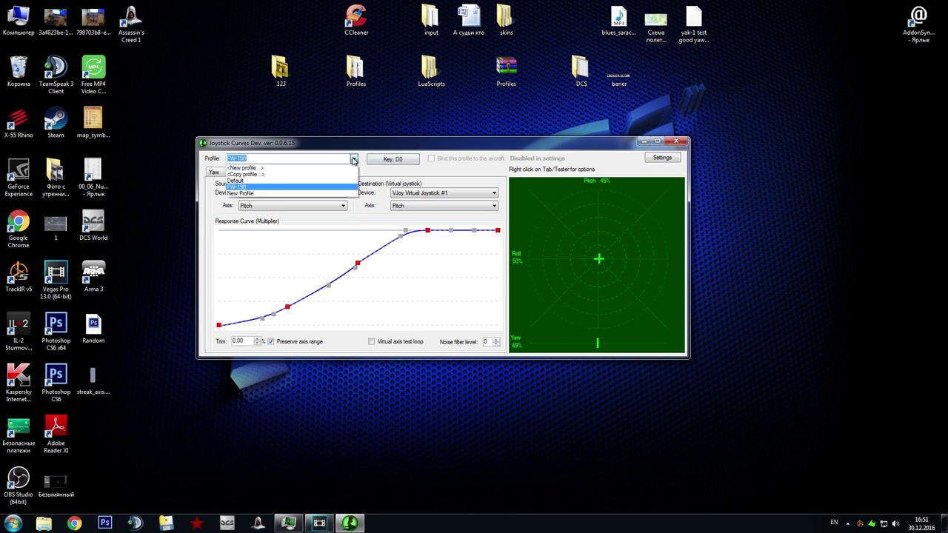
click(261, 176)
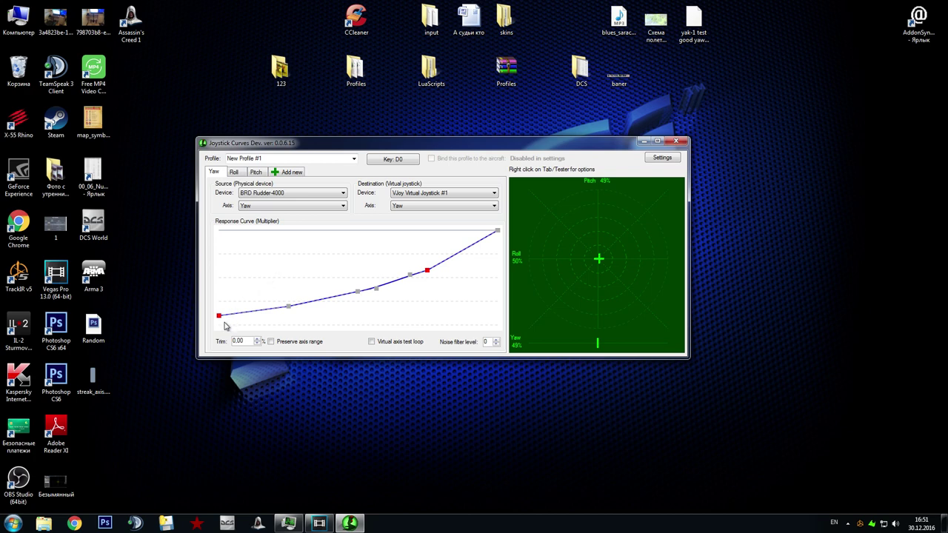
click(254, 173)
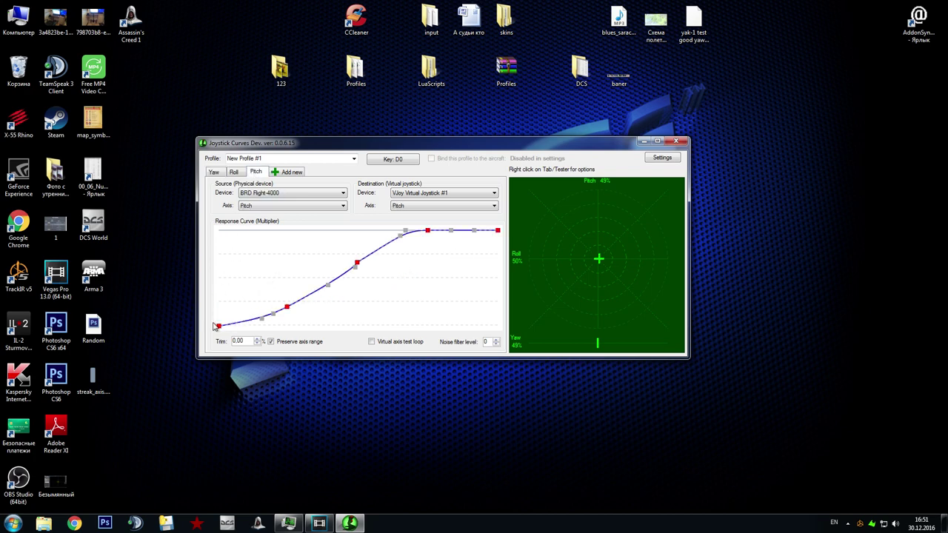
drag(219, 326, 269, 267)
drag(286, 308, 297, 257)
drag(328, 284, 313, 243)
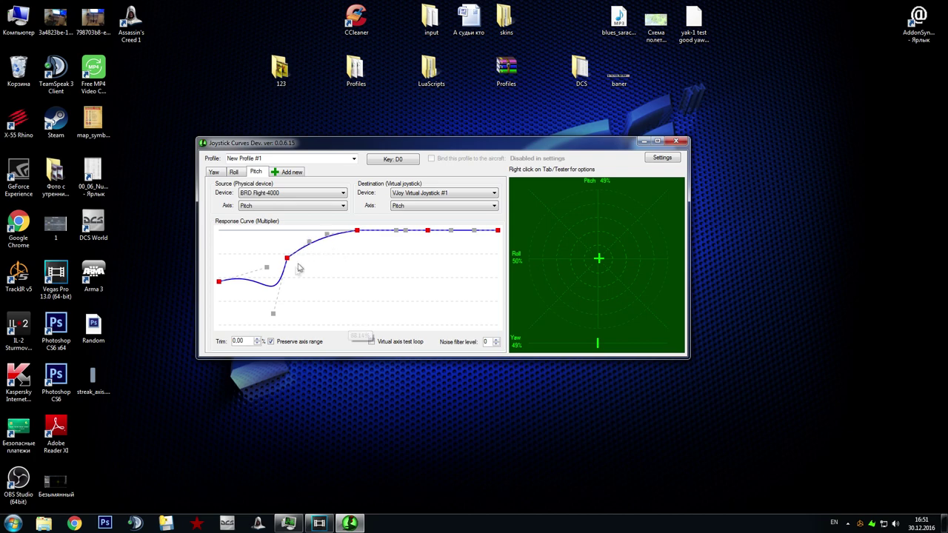
drag(273, 313, 264, 263)
- Rename the copied profile to Yak-1 and assign 9 as its hot key
click(268, 159)
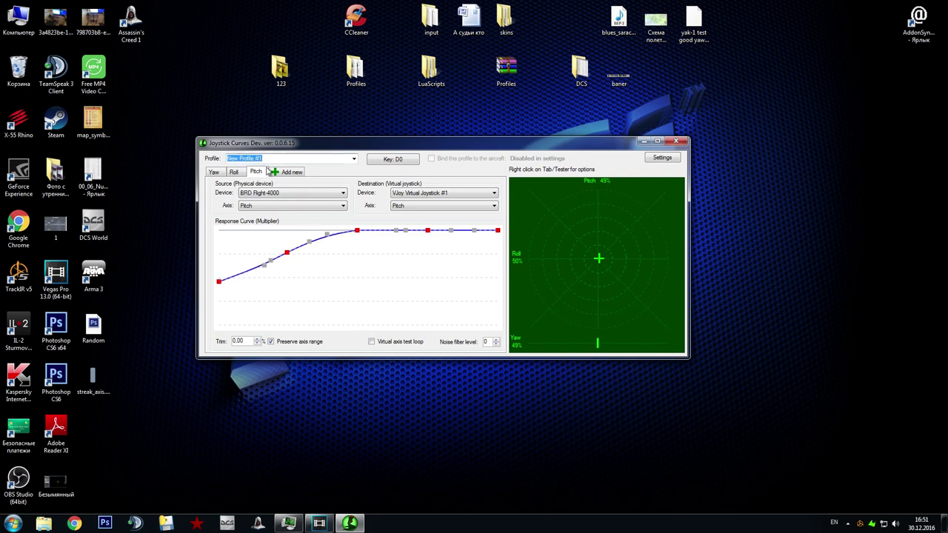
text(Yak-1)
click(391, 161)
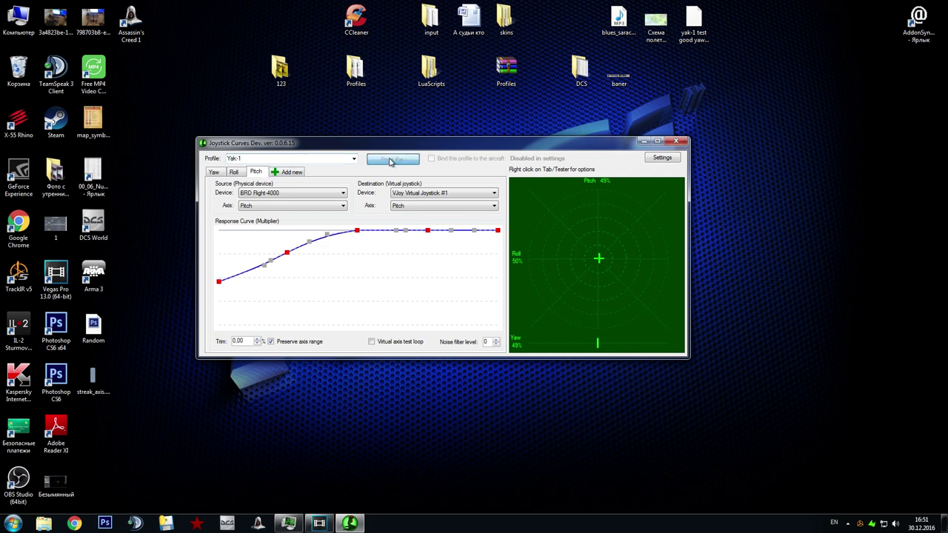
key(9)
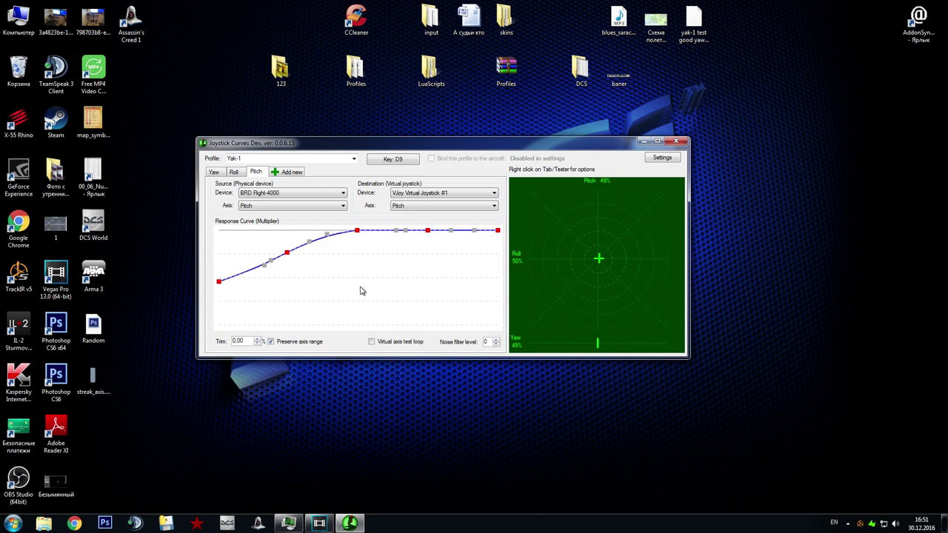
- Test the profile hot keys by switching to FW-190 and back to Yak-1
key(0)
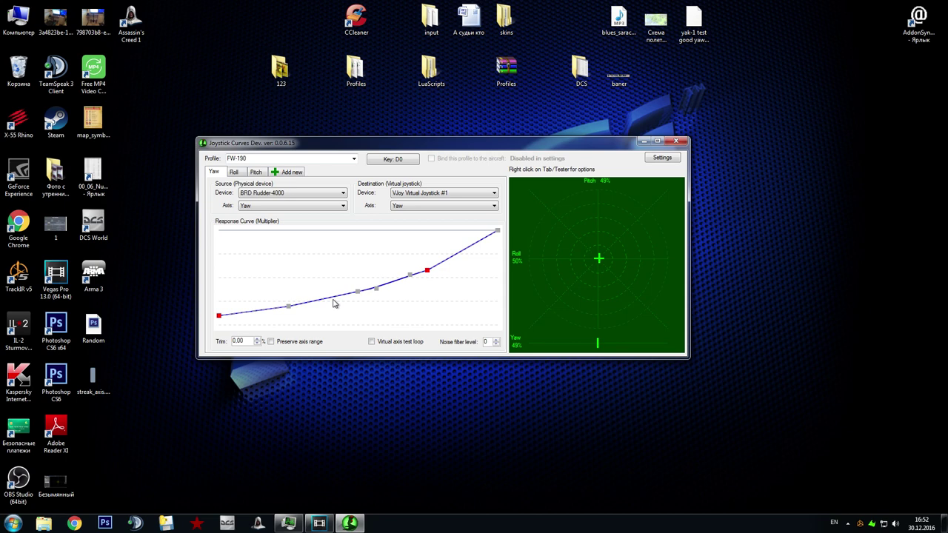
key(9)
key(Down)
- Set the Yak-1 profile's Yaw trim to 7% and enable Preserve axis range
click(236, 339)
click(277, 208)
click(274, 212)
click(271, 341)
- Select BRD Rudder-4000 as the Yaw source device and map its destination axis to Yaw
click(246, 193)
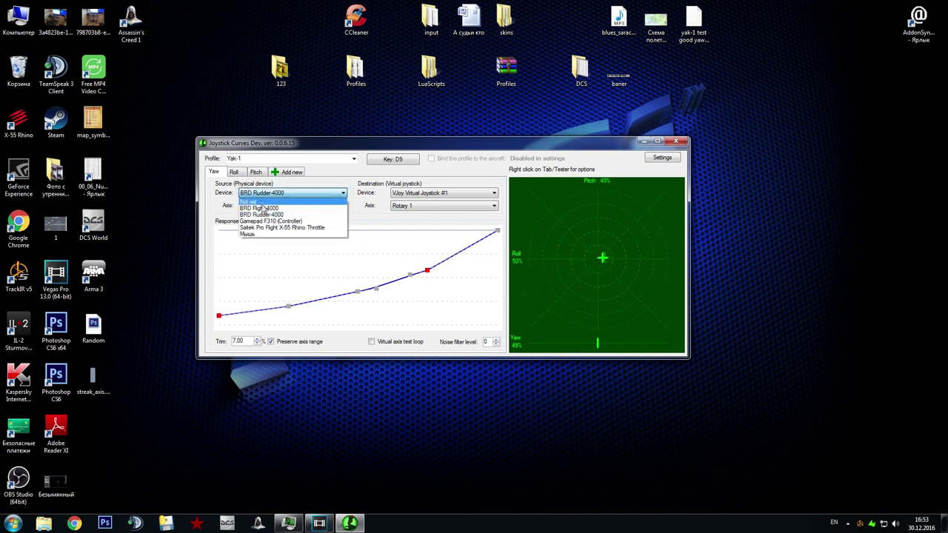
click(266, 213)
click(413, 207)
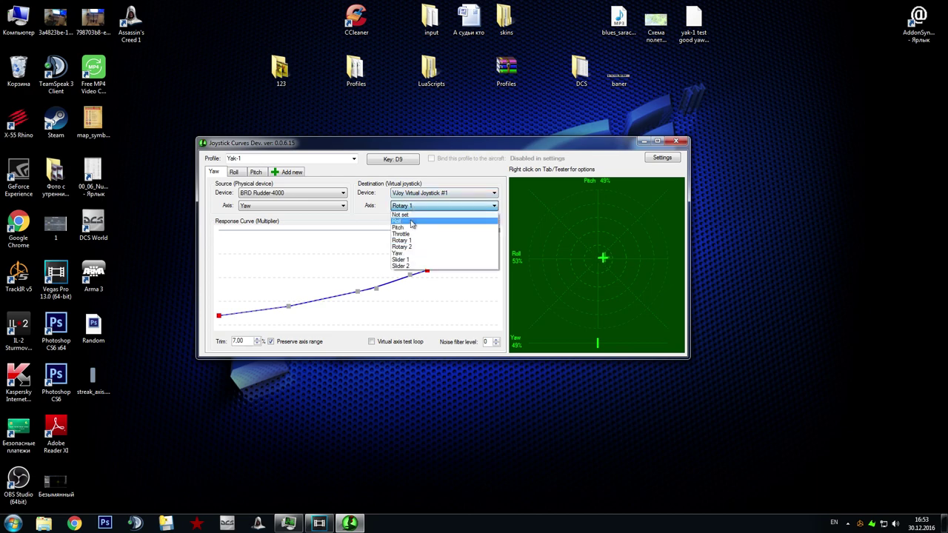
click(408, 254)
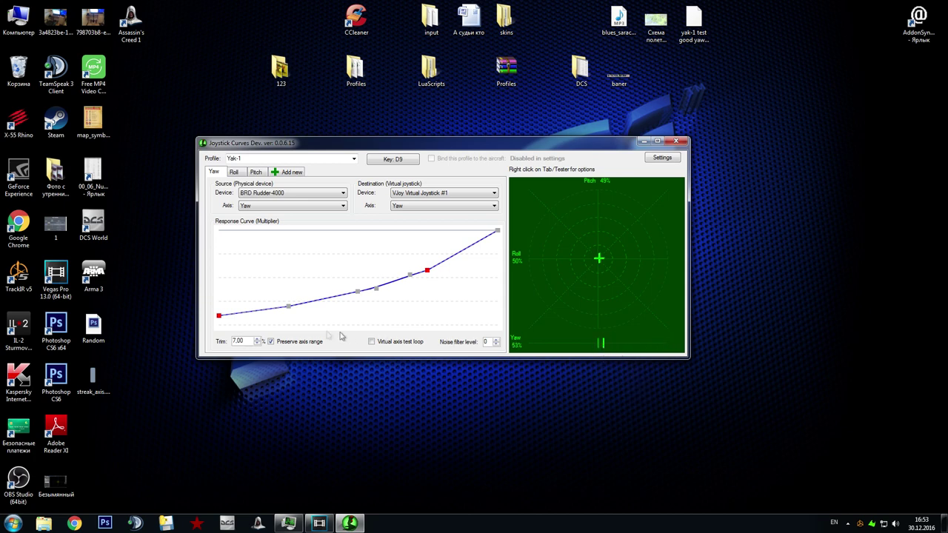
- Disable Preserve axis range for Yaw and set its trim to -7%
click(292, 345)
double_click(235, 340)
text(1)
text(7)
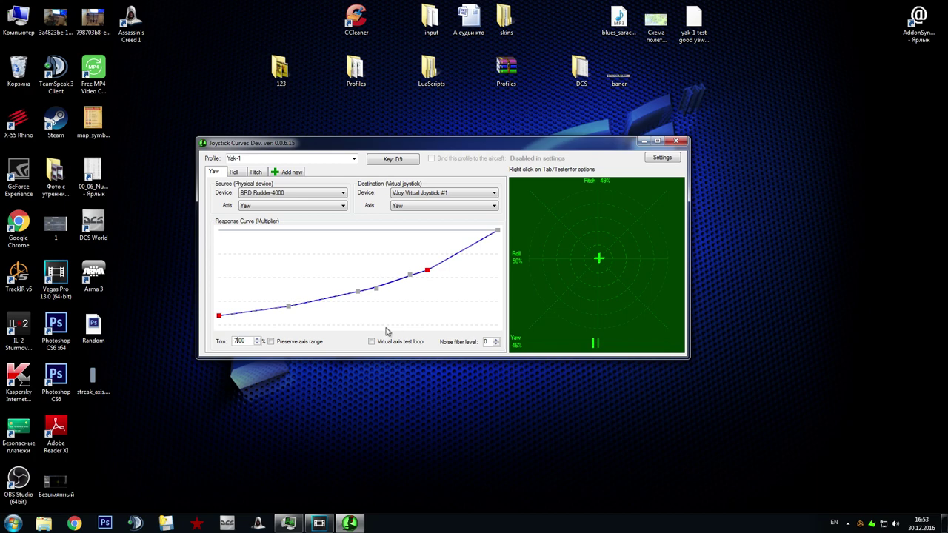